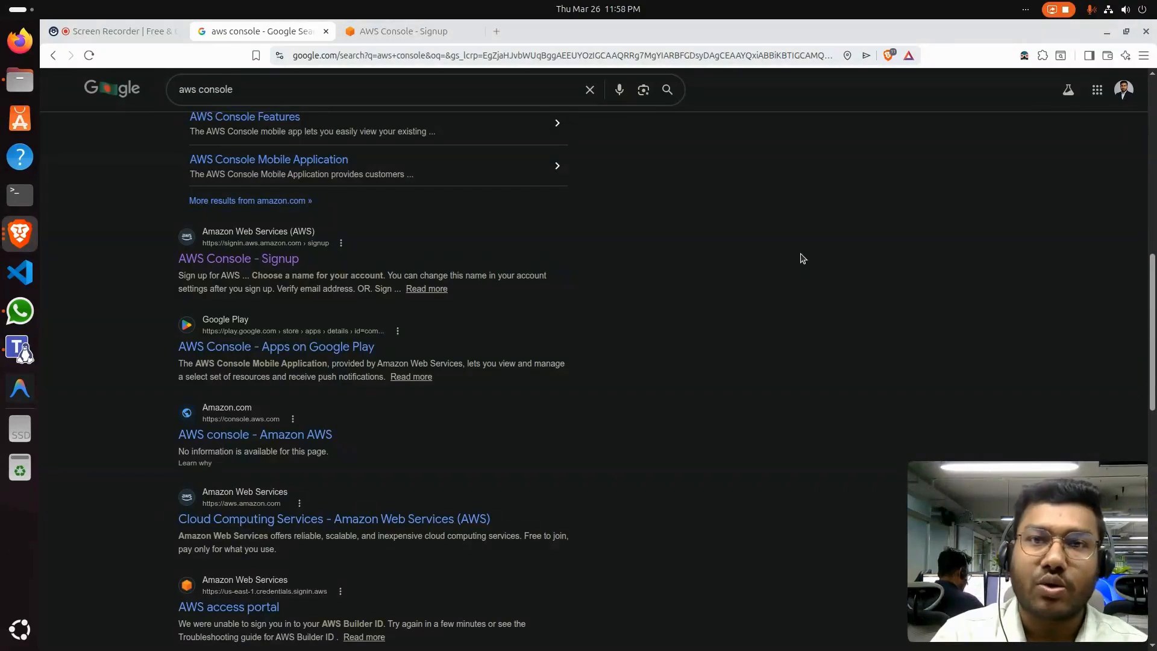
# Step: Go to the AWS signup page and open the sign-in for an existing AWS account
pyautogui.scroll(10, 772, 209)
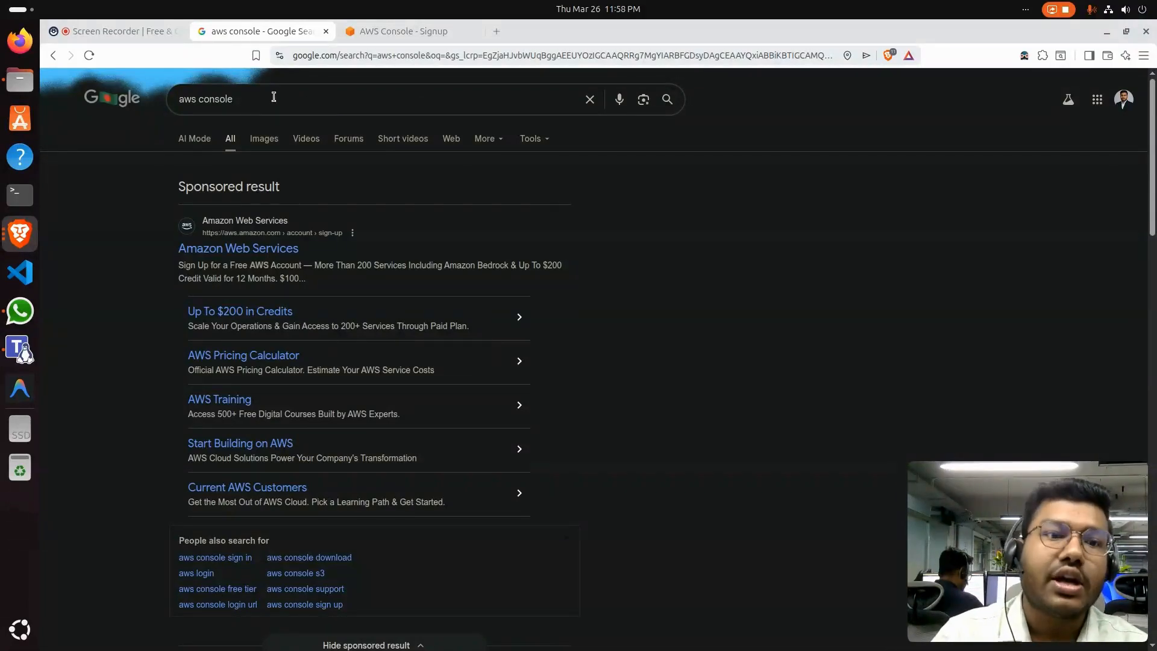
pyautogui.scroll(-10, 667, 235)
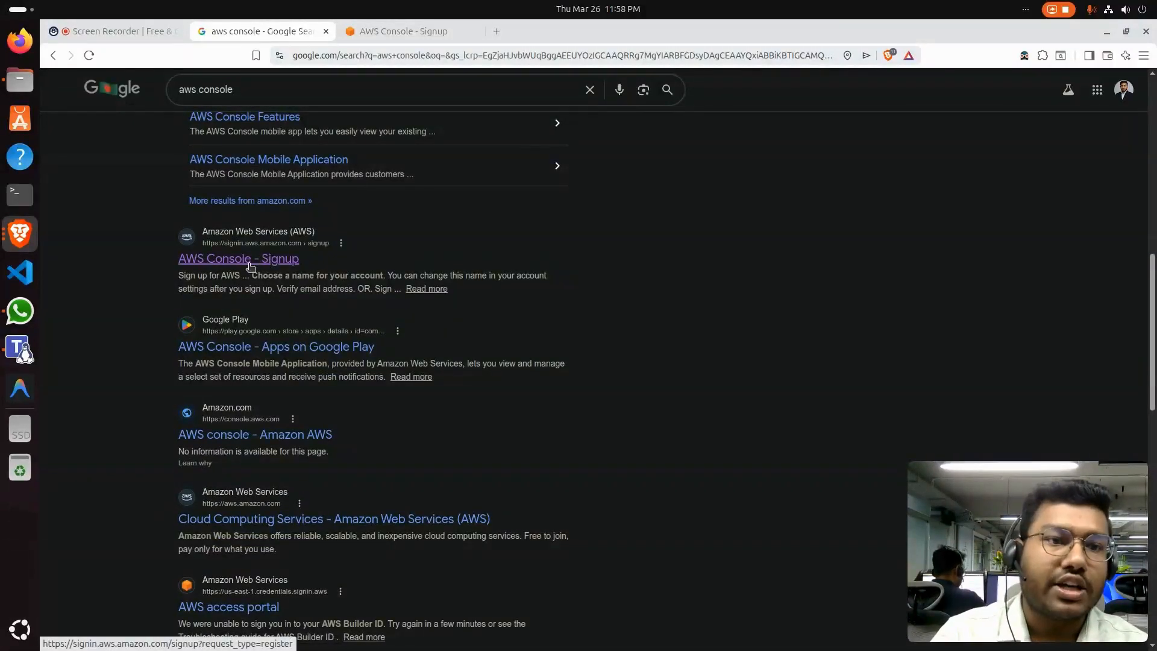
pyautogui.click(382, 35)
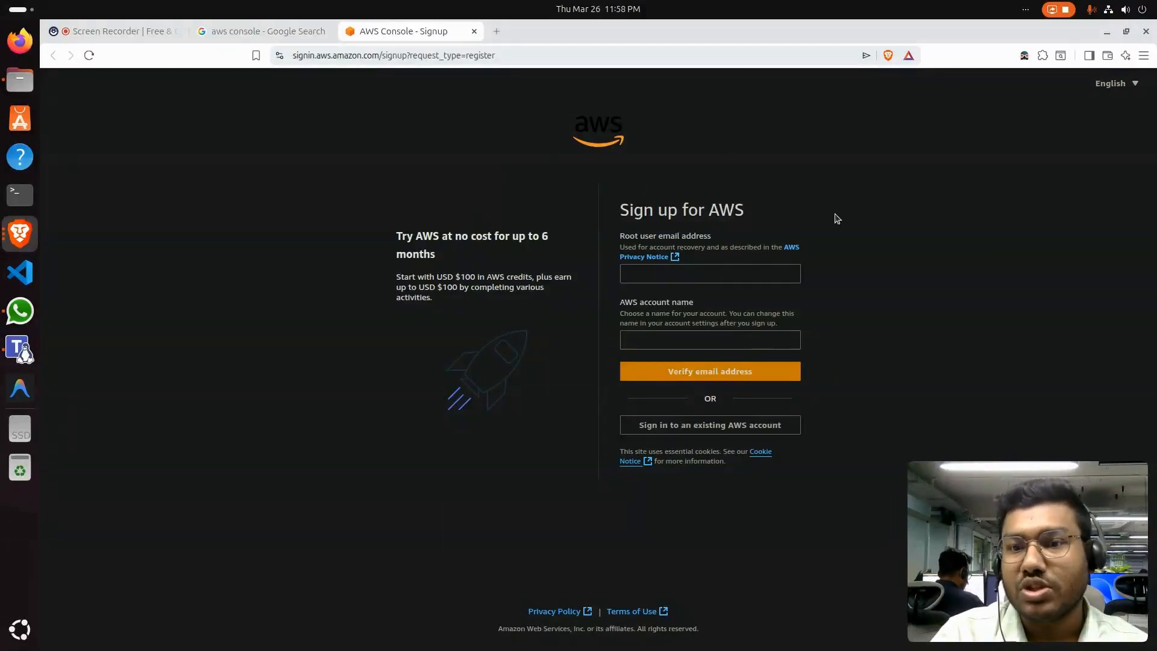
pyautogui.click(728, 426)
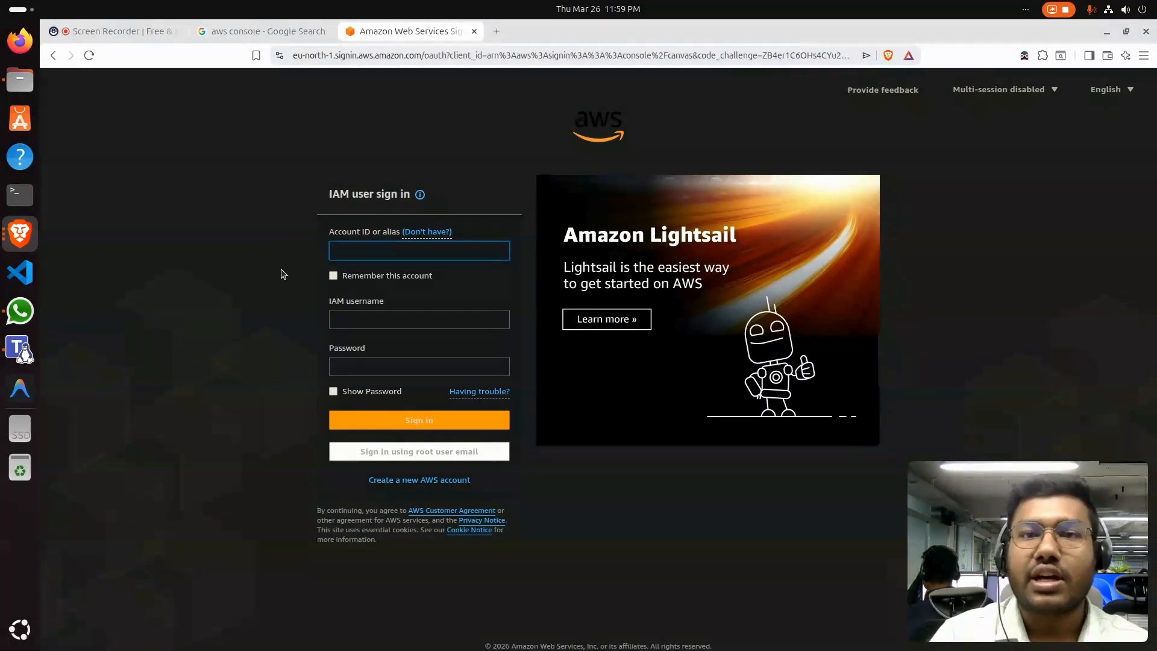
pyautogui.moveTo(328, 191); pyautogui.dragTo(374, 192)
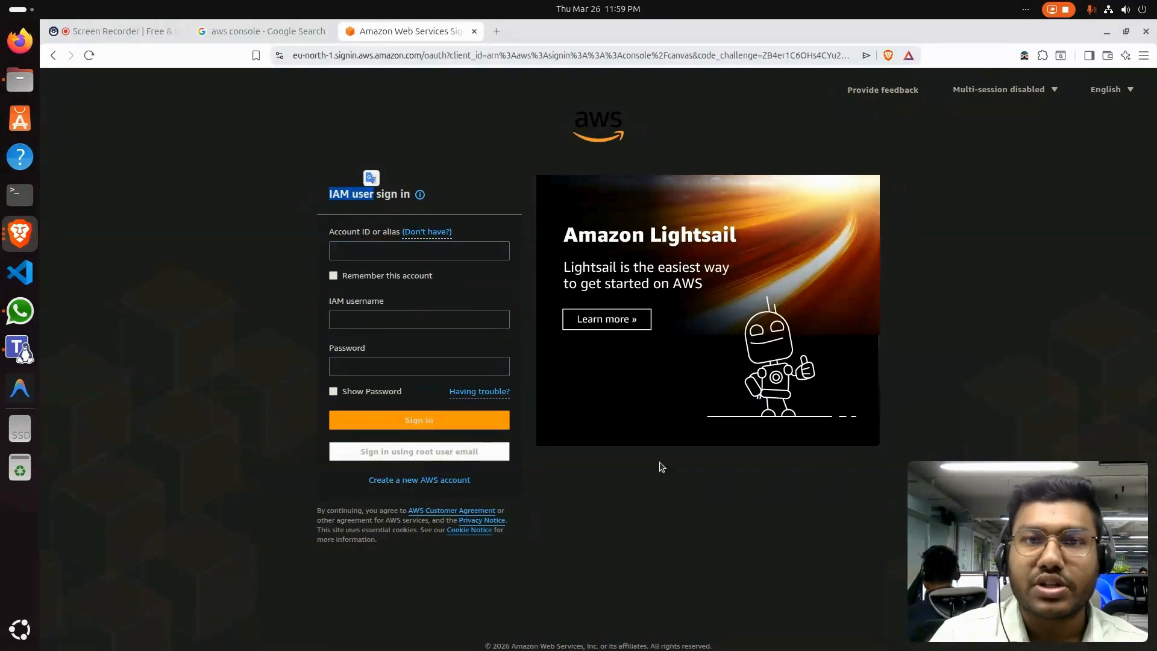
pyautogui.click(696, 532)
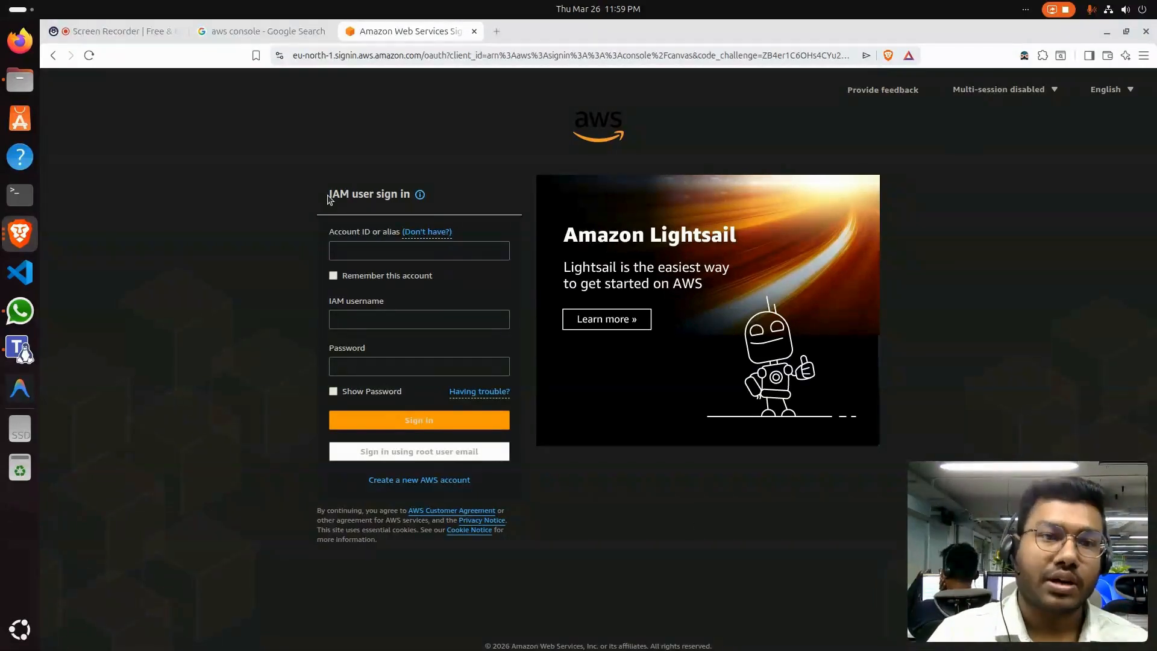
pyautogui.moveTo(328, 195); pyautogui.dragTo(348, 196)
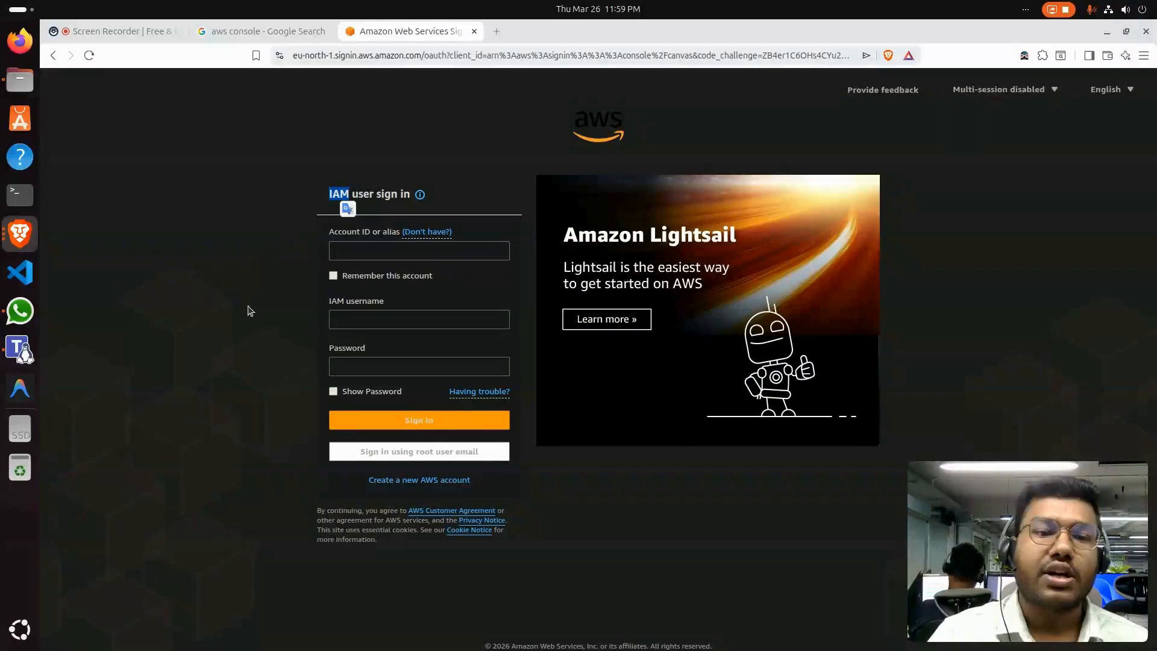
pyautogui.click(253, 379)
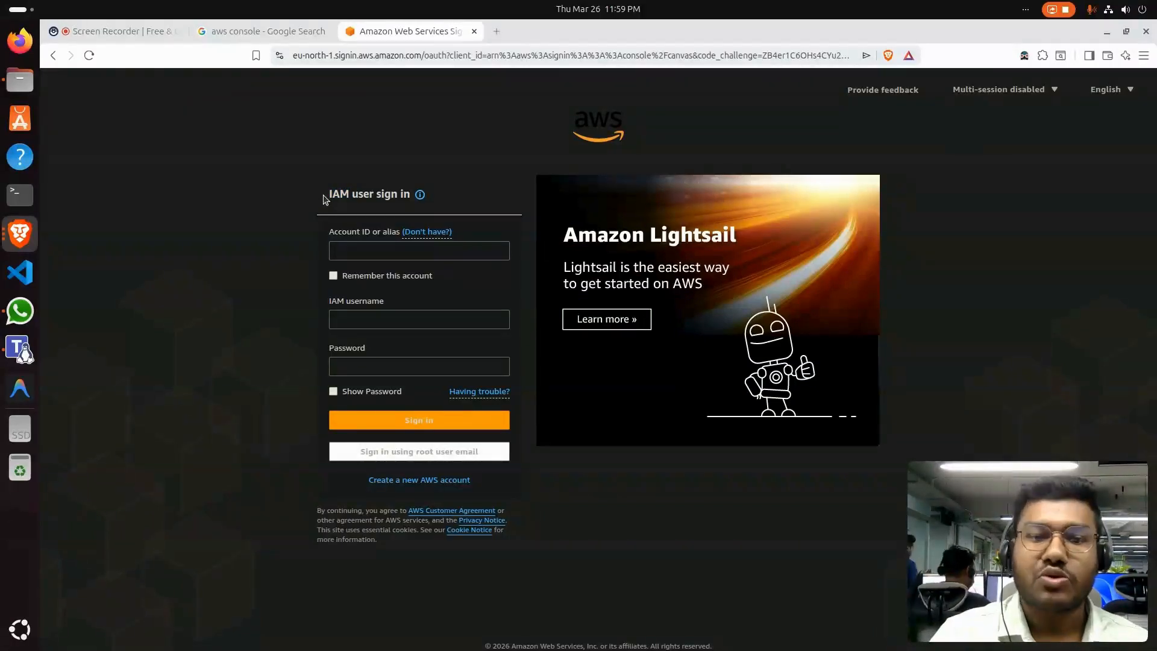
# Step: Choose sign-in as root user and submit the root account's email address
pyautogui.click(424, 455)
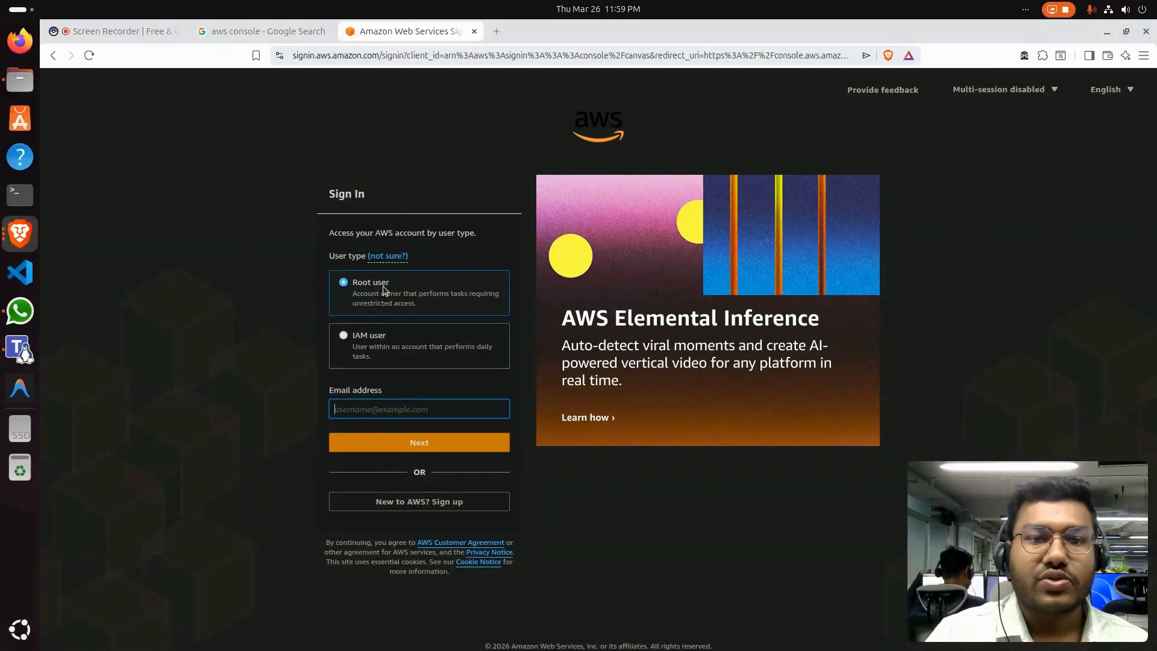
pyautogui.click(369, 404)
pyautogui.rightClick(369, 409)
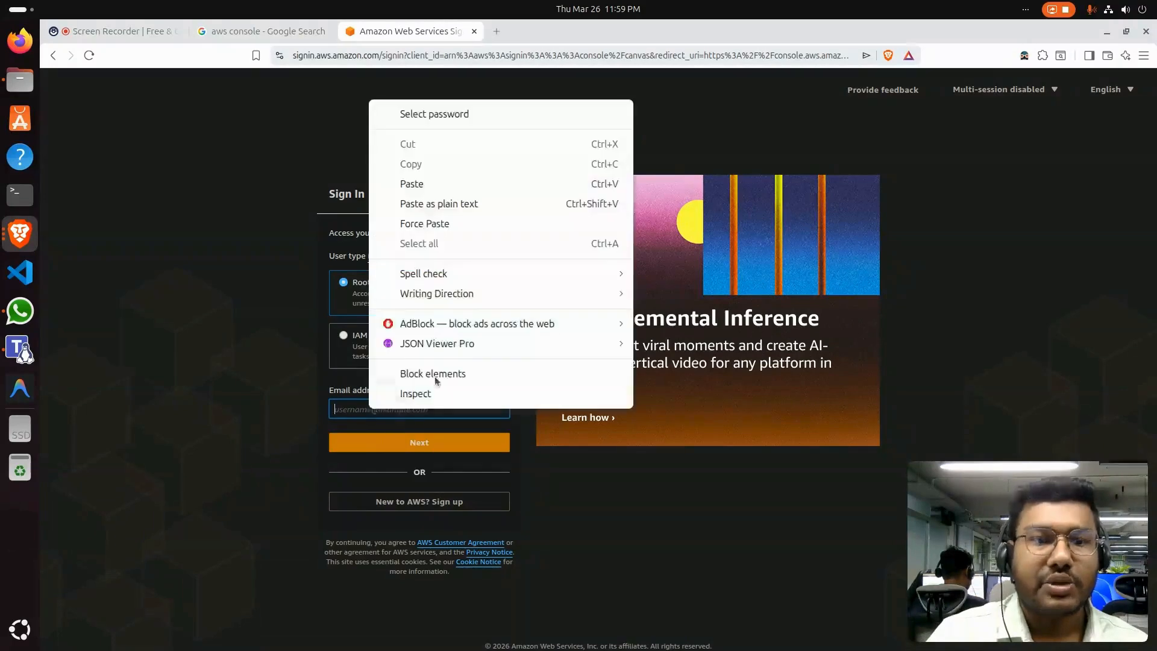
pyautogui.click(402, 184)
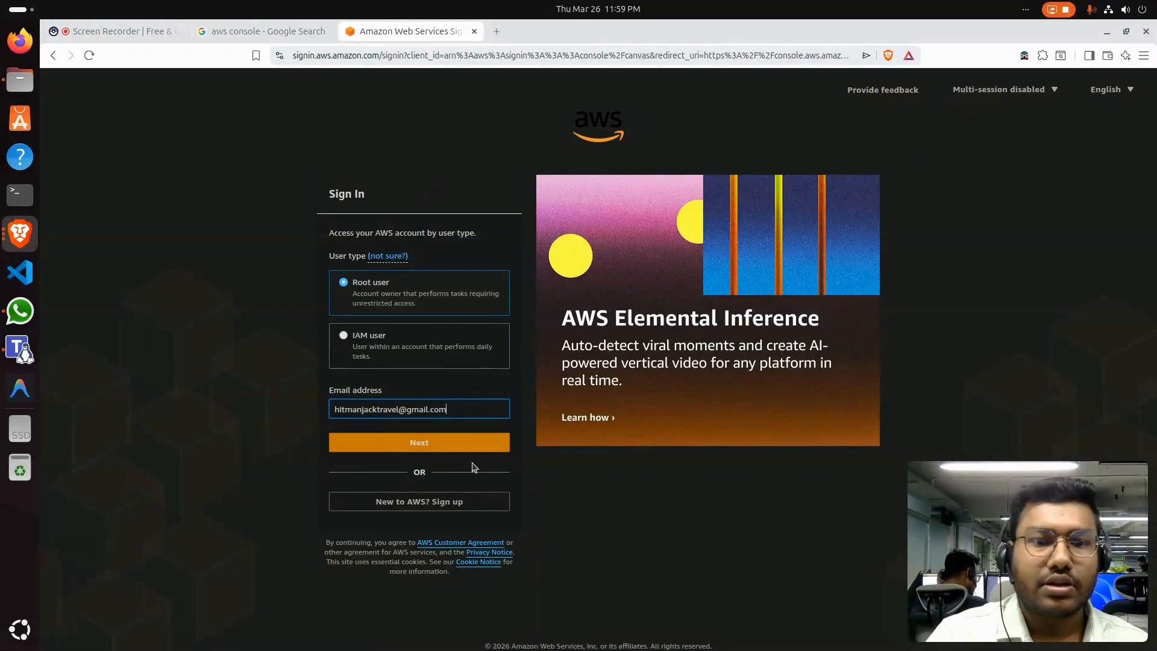
pyautogui.click(428, 443)
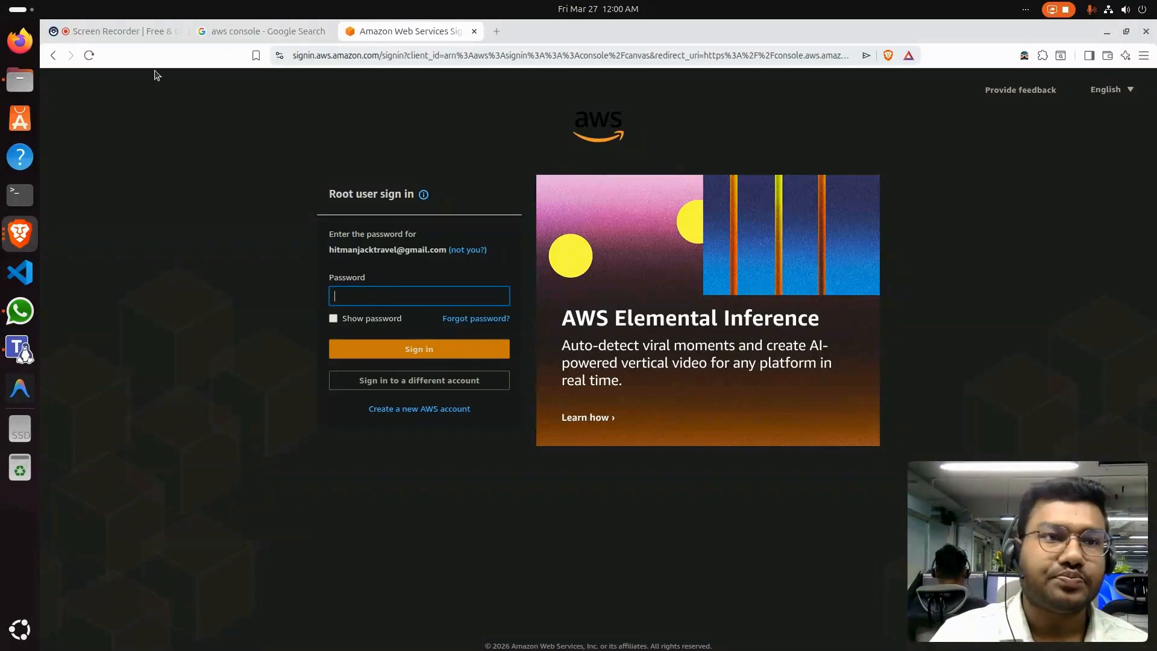
# Step: Sign in with the root account's password and decline to save it in the browser
pyautogui.click(115, 31)
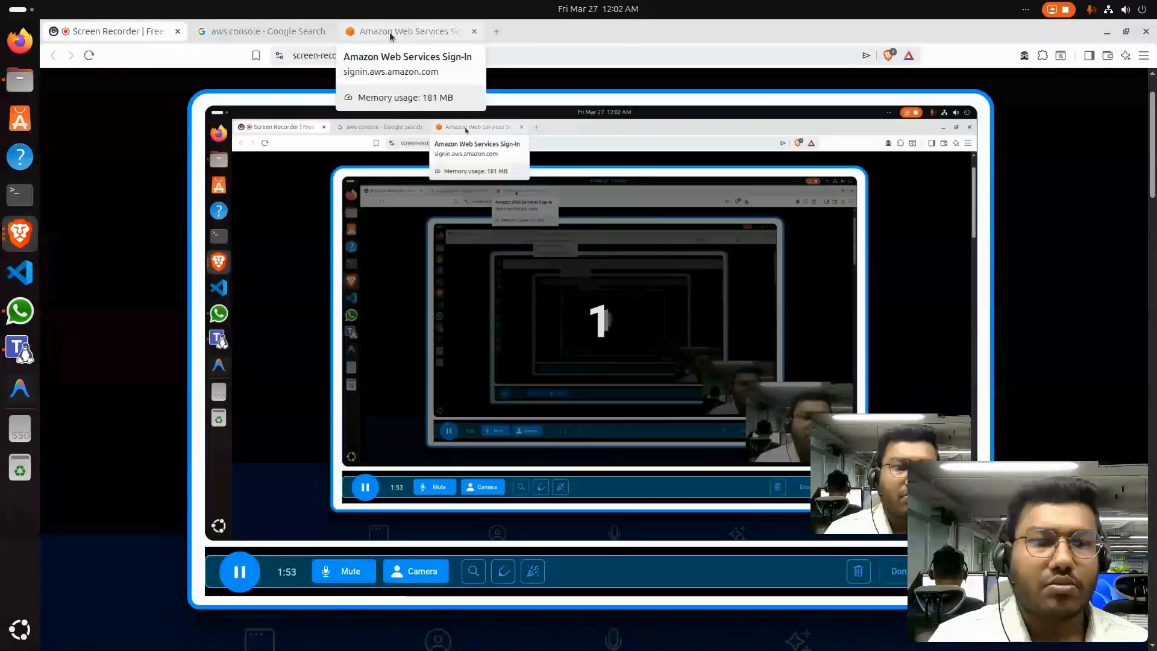
pyautogui.click(390, 33)
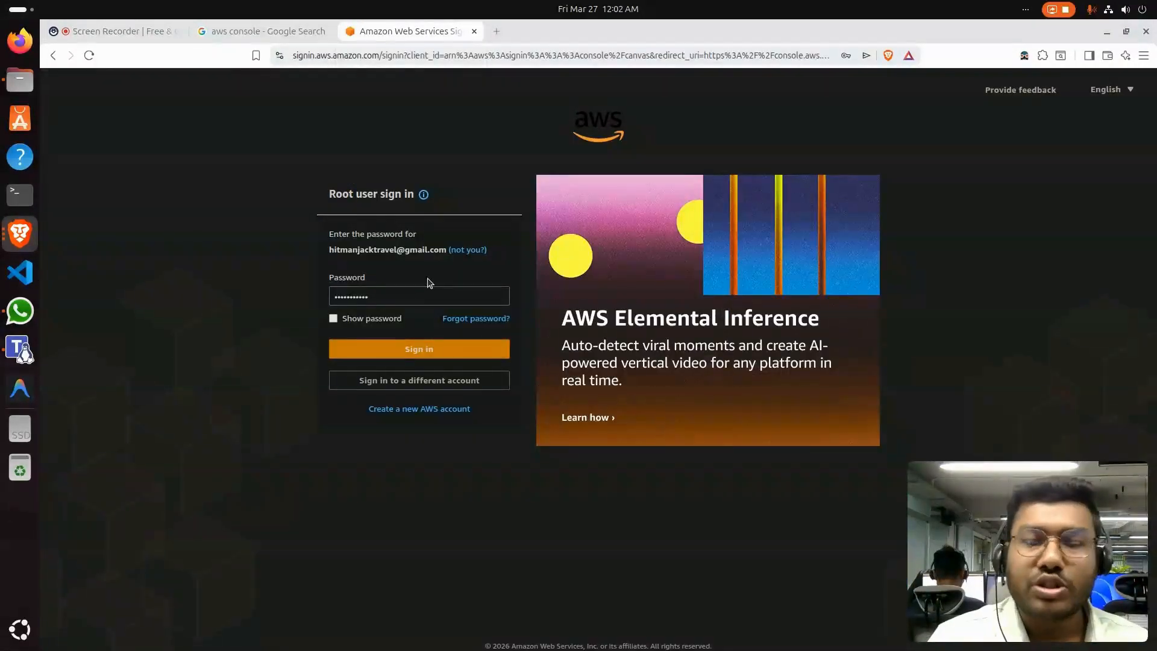
pyautogui.click(408, 349)
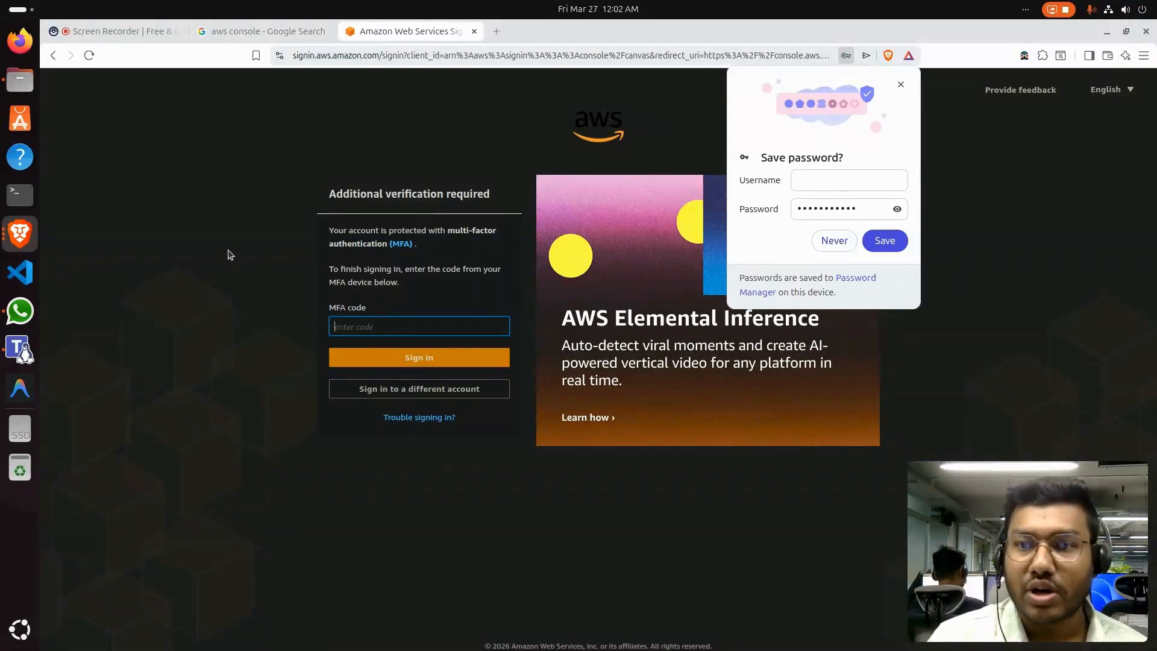
pyautogui.click(826, 241)
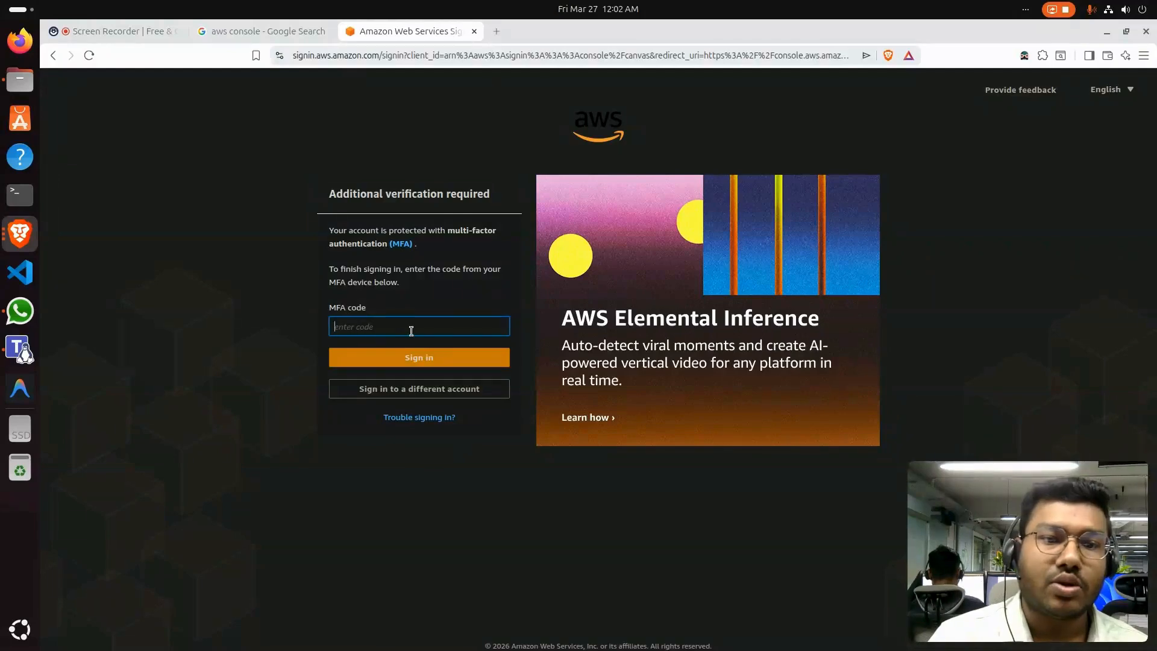
pyautogui.click(124, 34)
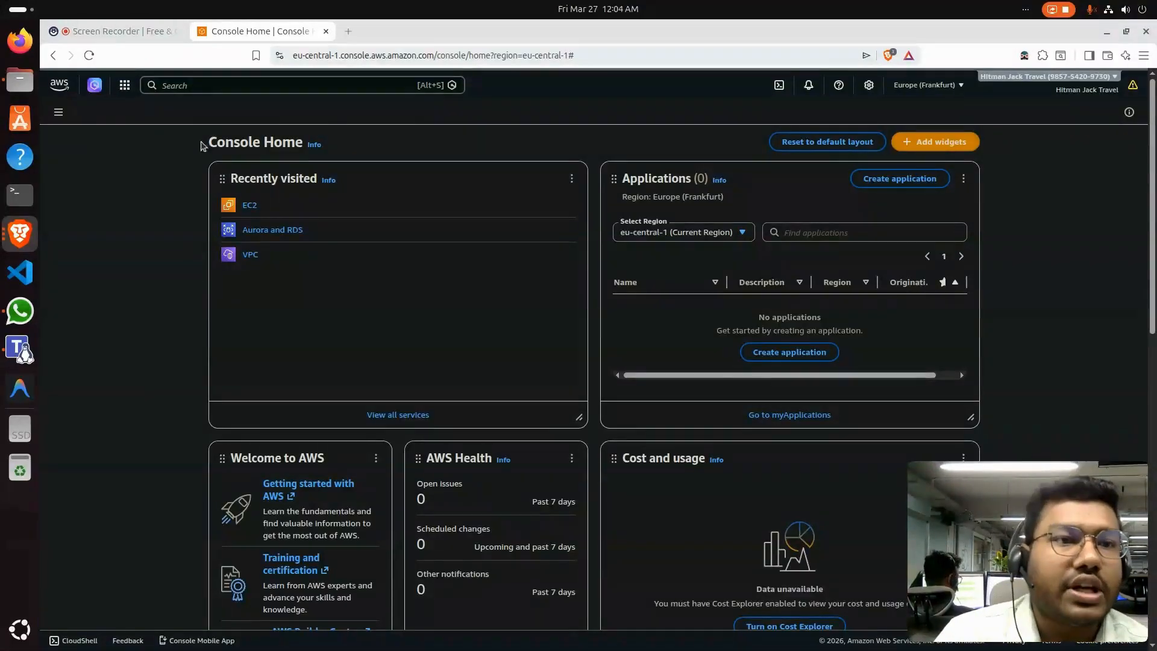
# Step: Search the AWS console for IAM and open the IAM service
pyautogui.click(229, 87)
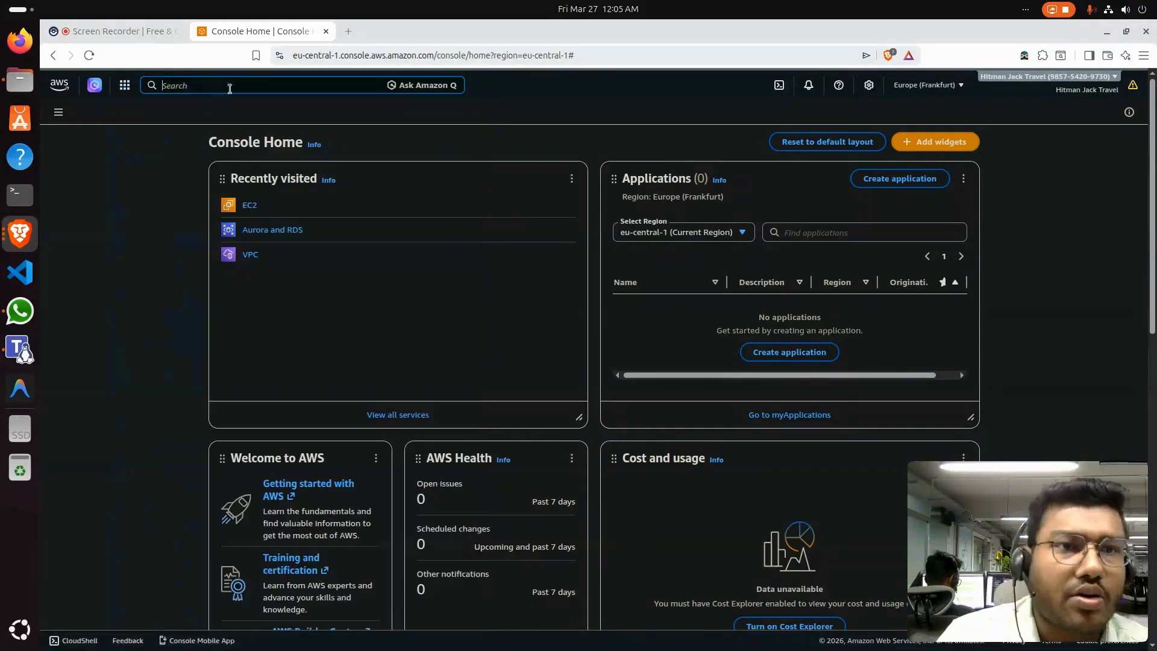
pyautogui.write('IAM')
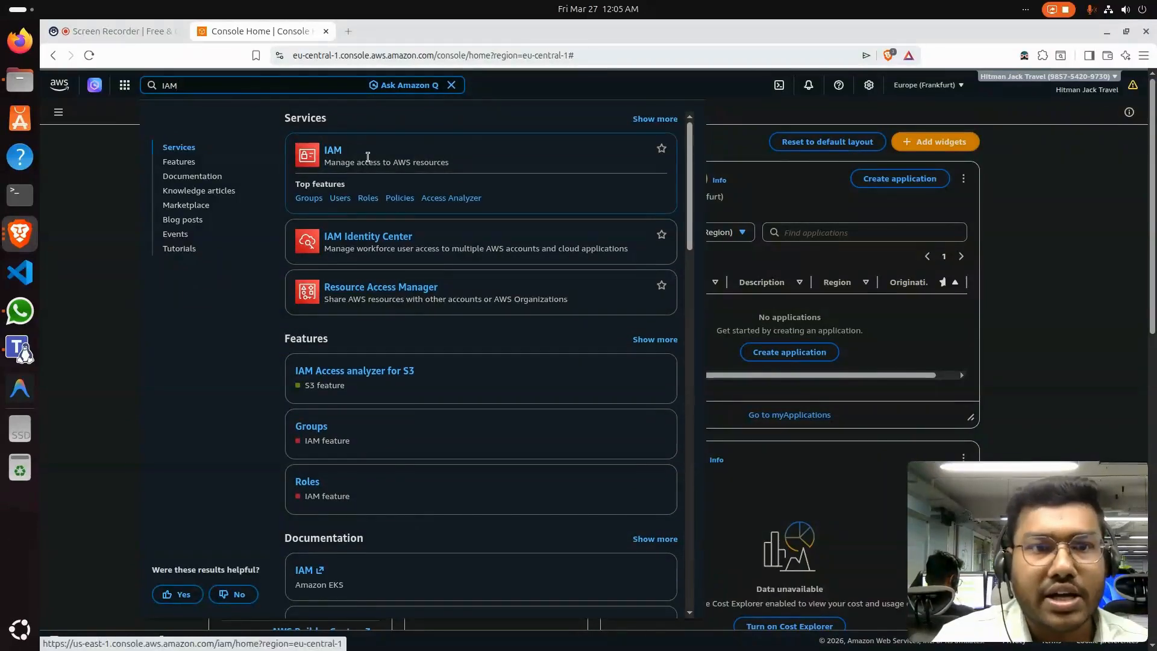
pyautogui.click(339, 156)
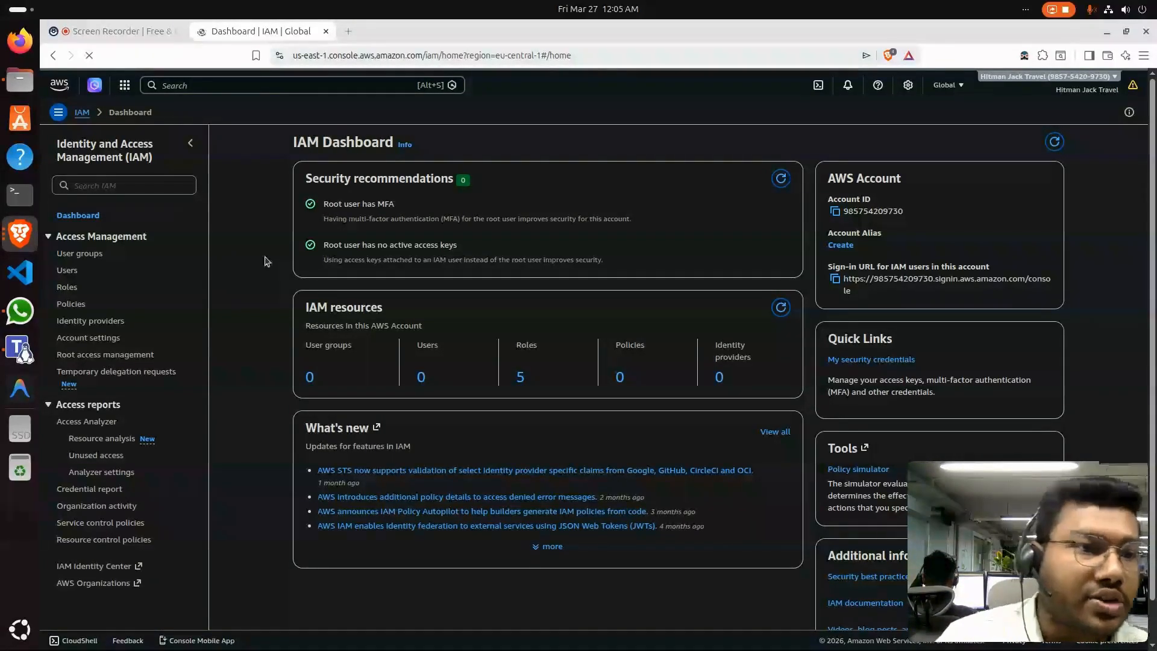
# Step: Start creating a new IAM user and set the user name to developer
pyautogui.click(67, 271)
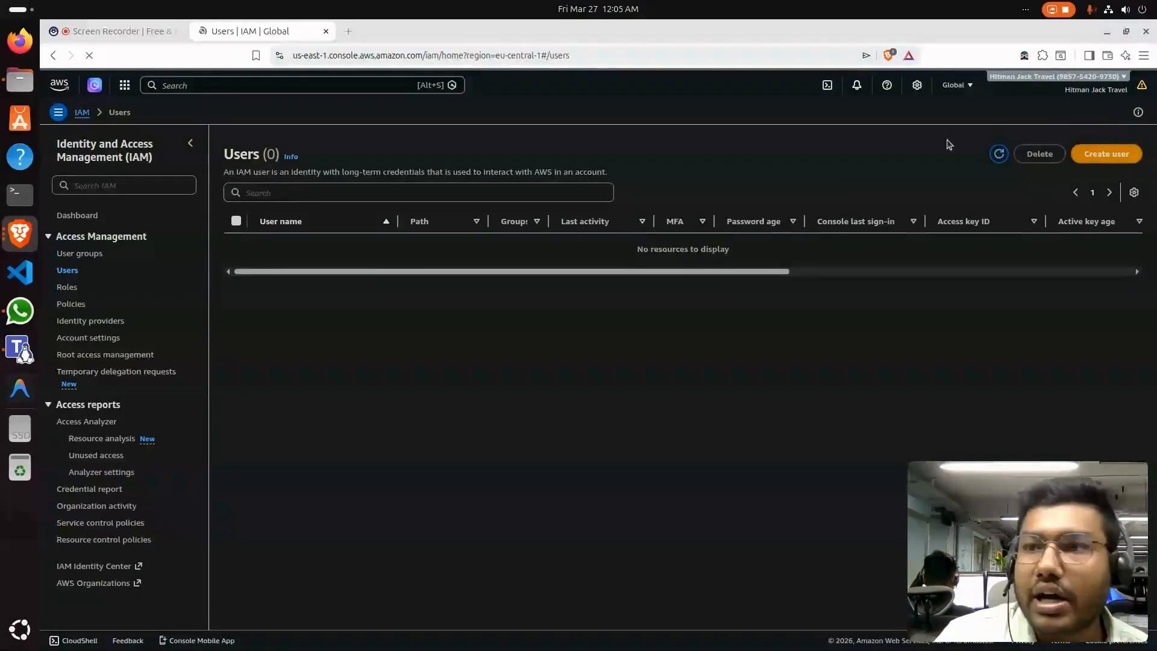
pyautogui.click(1119, 161)
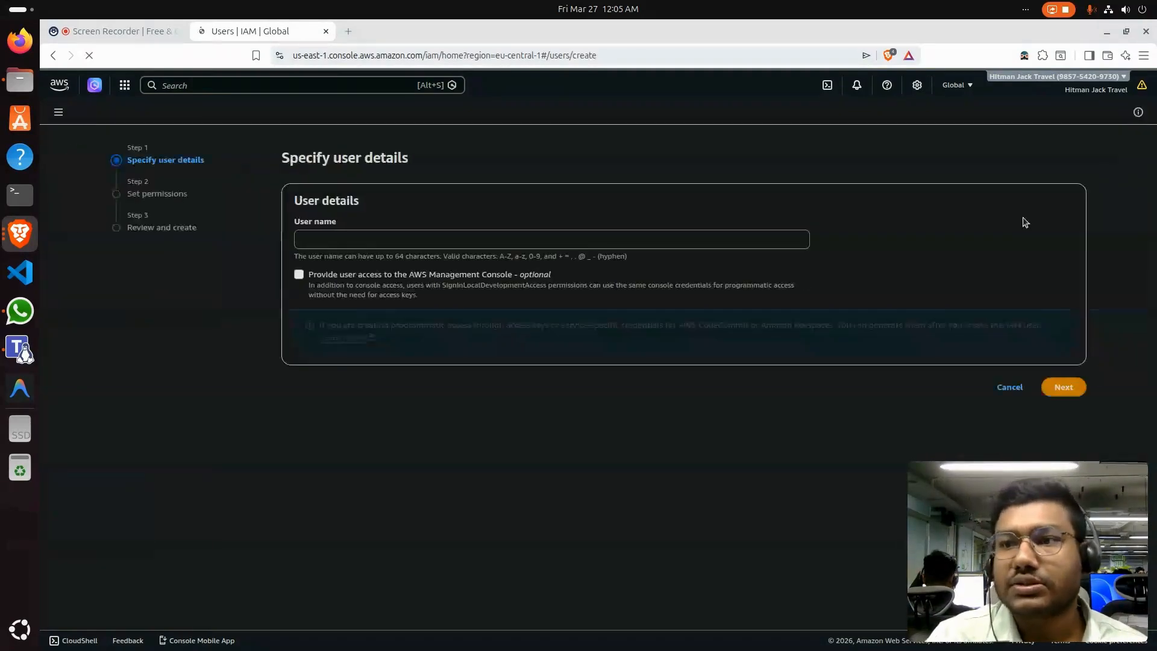
pyautogui.click(322, 234)
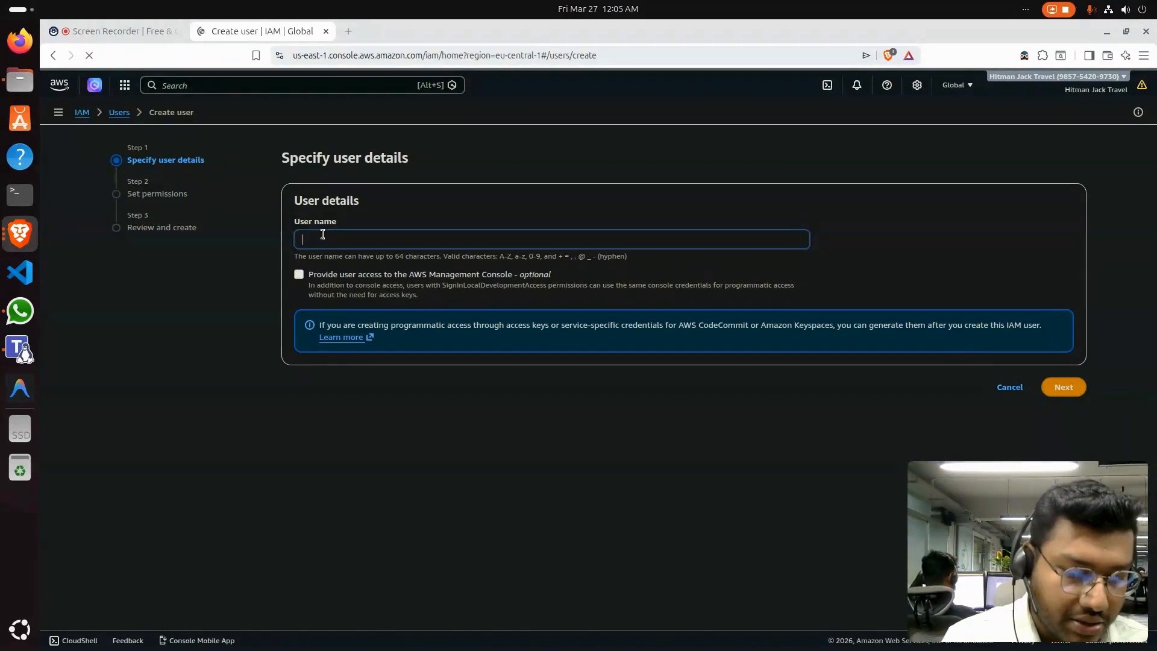
pyautogui.write('Deve')
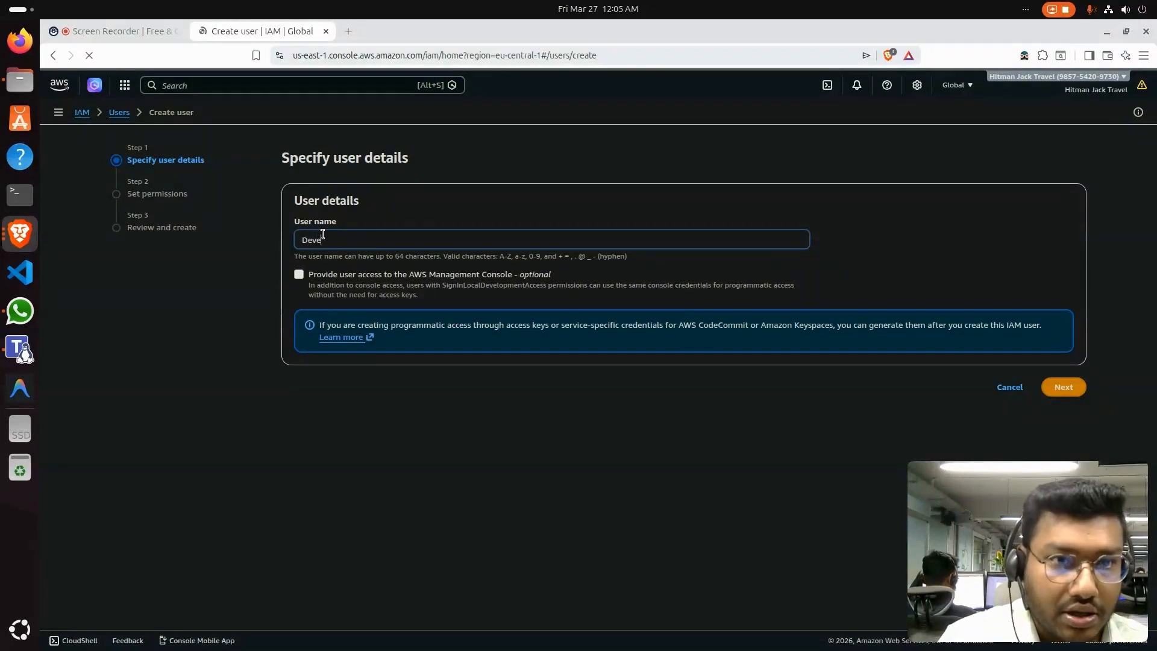
pyautogui.press('BackSpace')
pyautogui.press('BackSpace')
pyautogui.press('BackSpace')
pyautogui.write('developer')
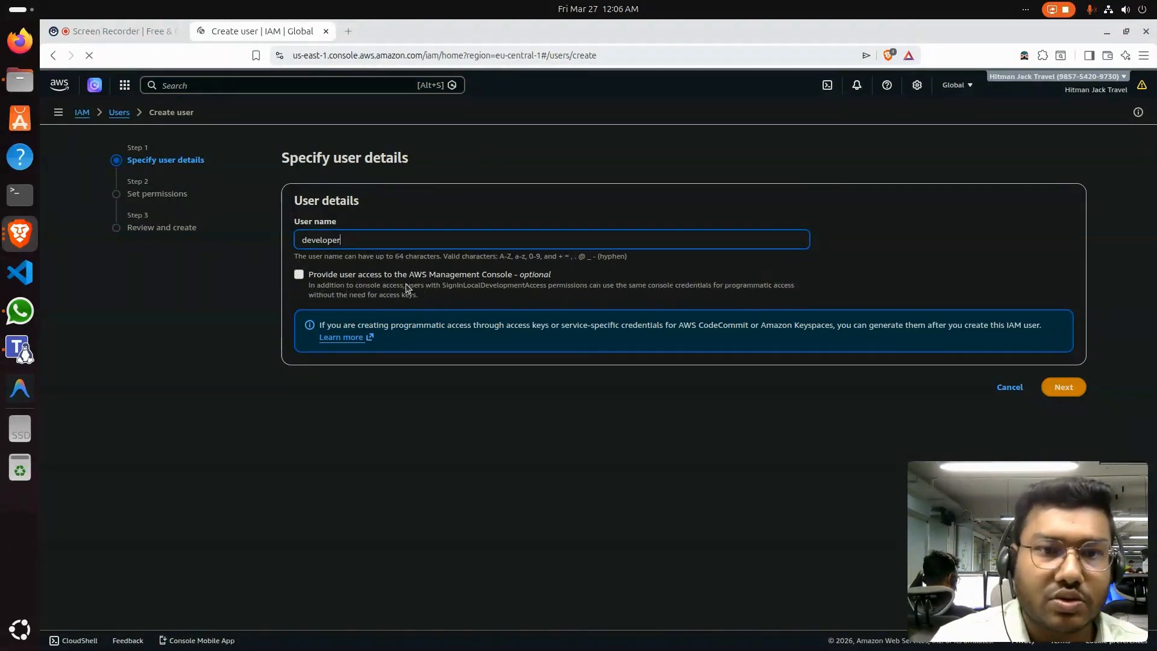
# Step: Give the user AWS Management Console access with a custom password, without requiring a new password at next sign-in, and try to continue
pyautogui.click(299, 275)
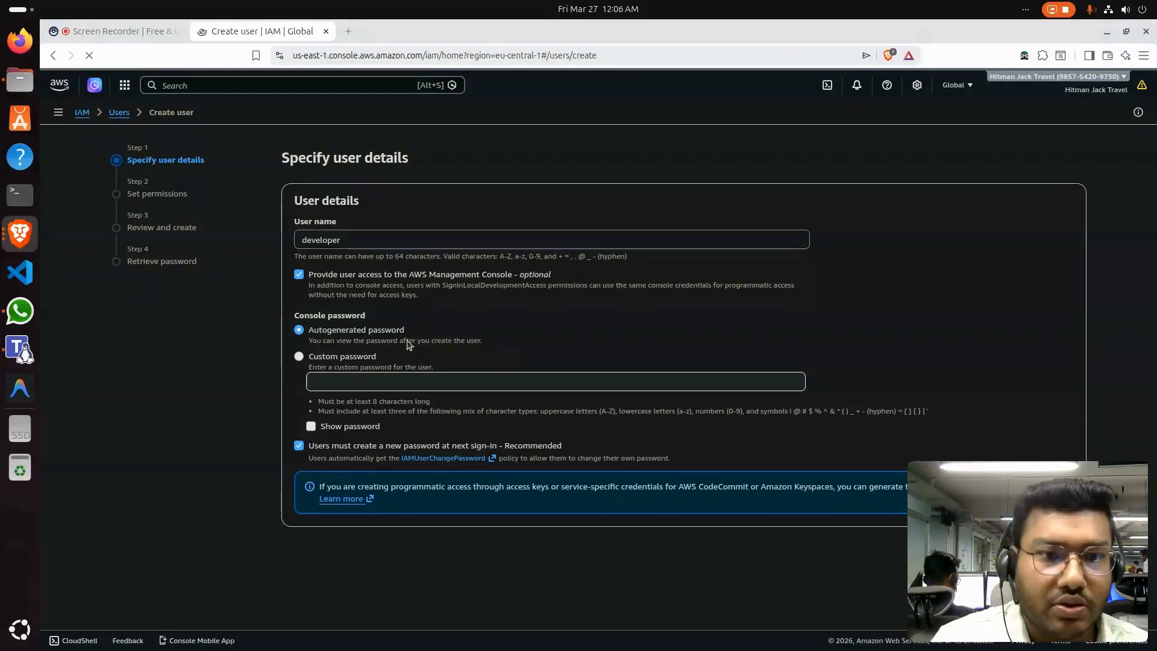
pyautogui.click(299, 357)
pyautogui.click(350, 381)
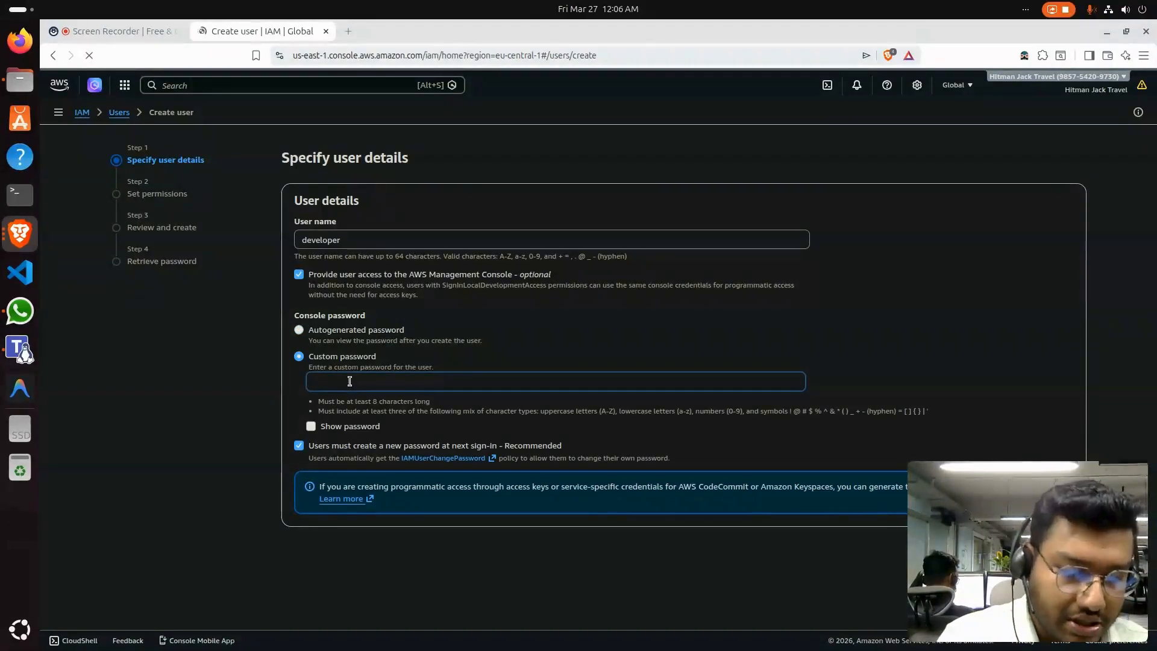
pyautogui.write('••')
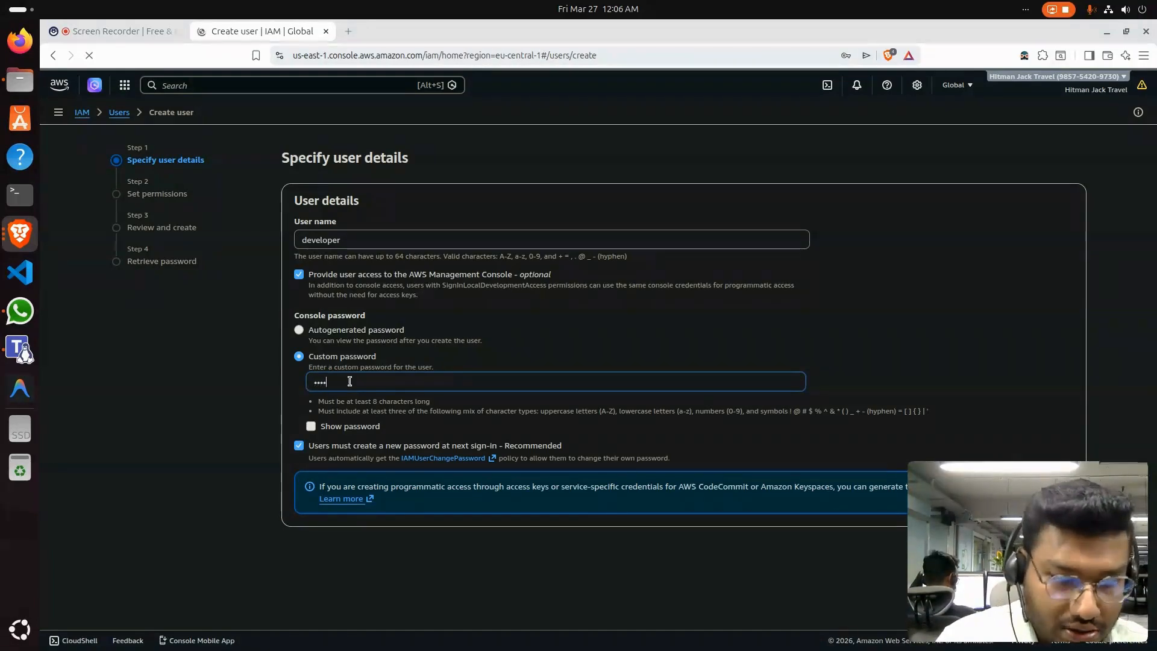
pyautogui.write('••••')
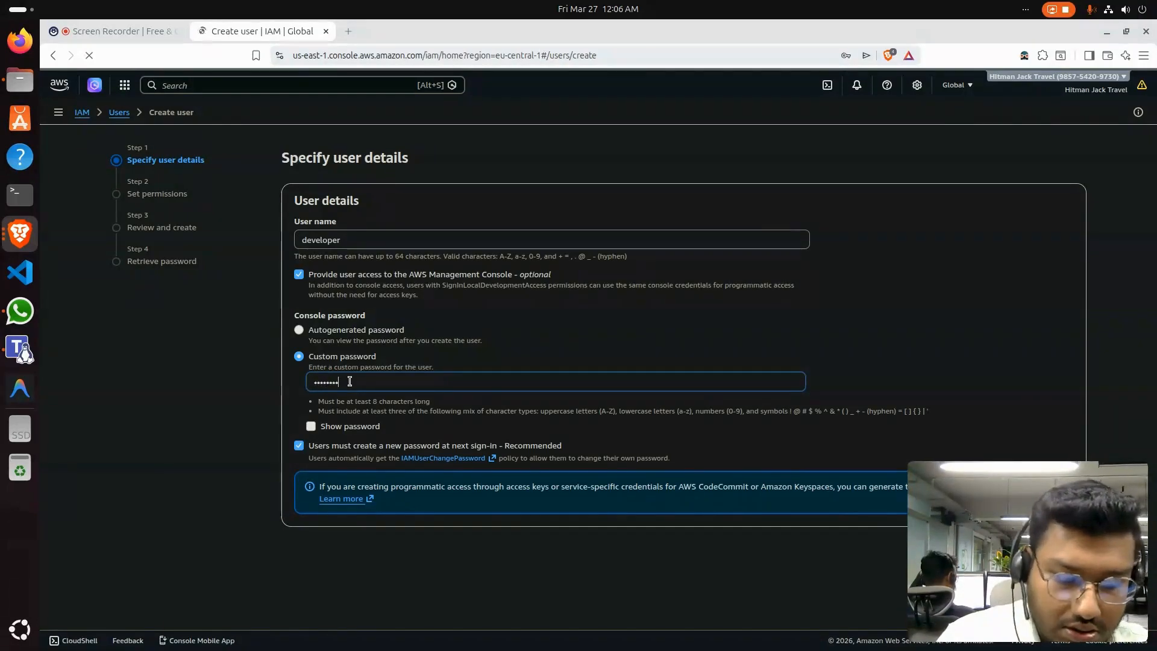
pyautogui.write('•••')
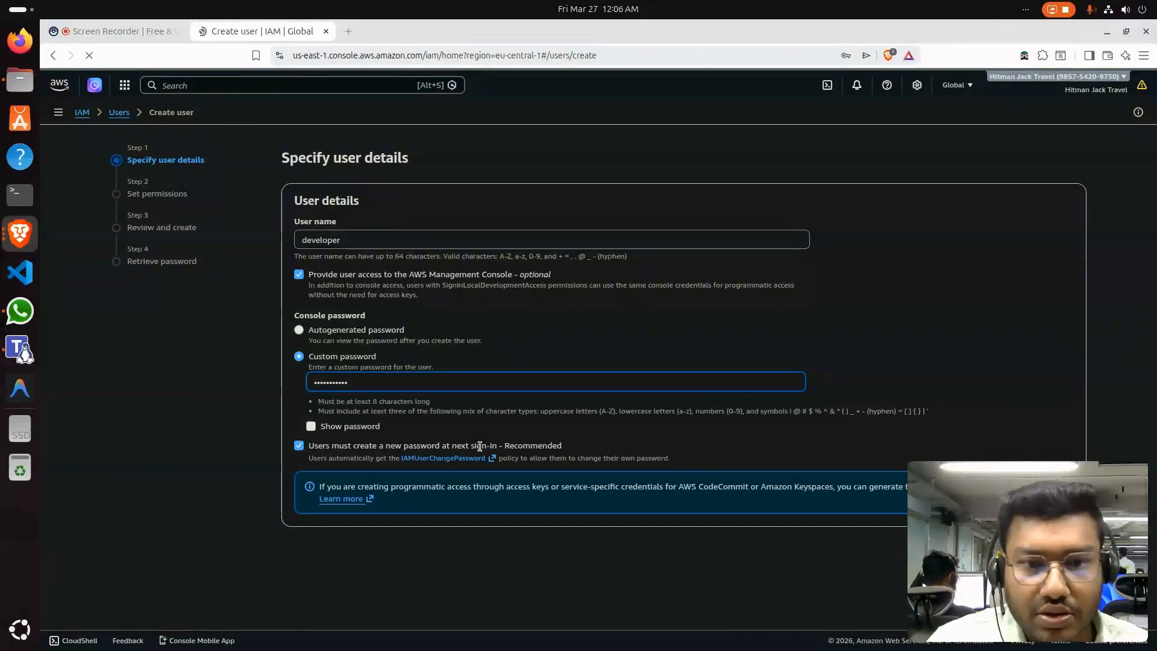
pyautogui.click(299, 446)
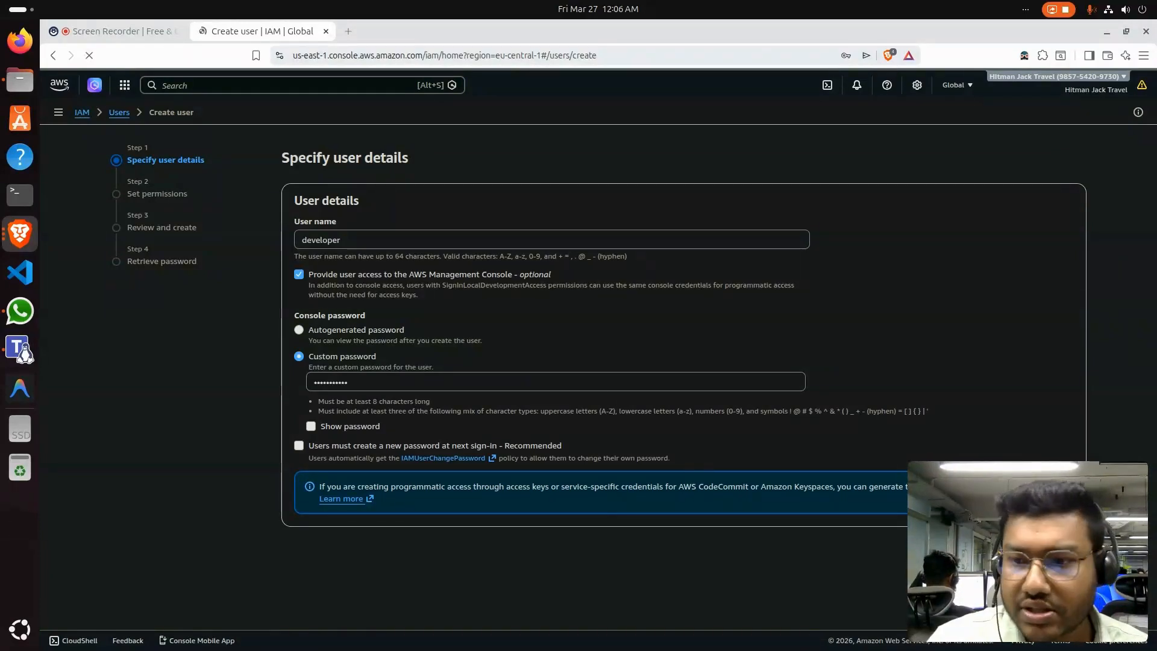
pyautogui.click(1067, 548)
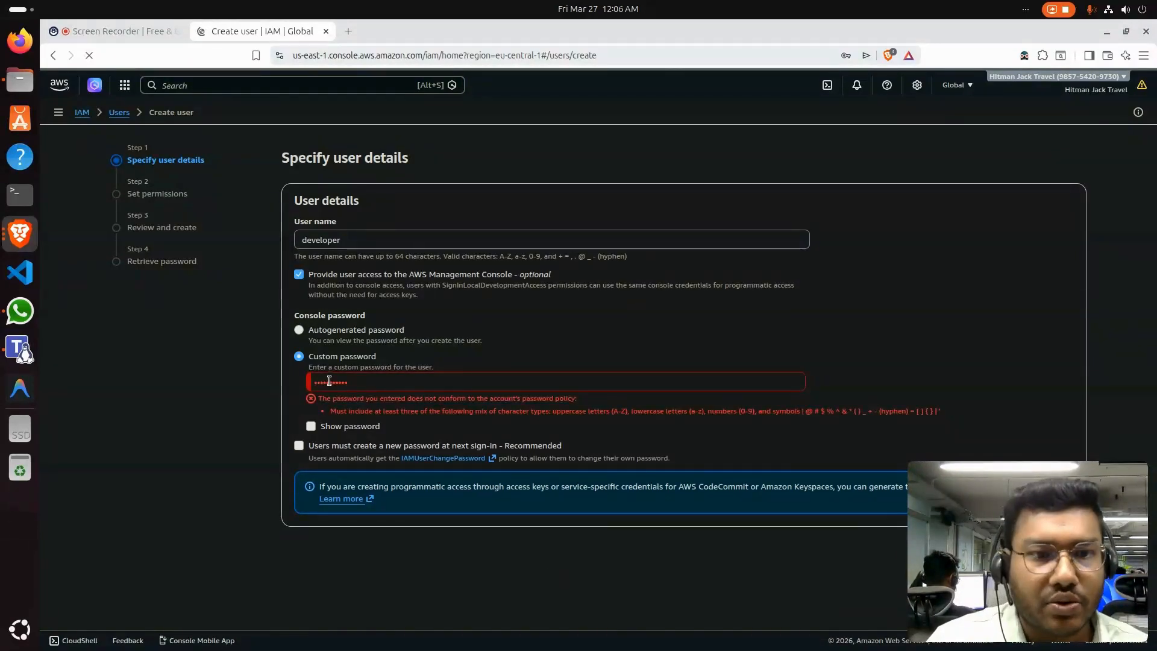
# Step: Replace the console password with a new custom password that meets the account's password policy
pyautogui.click(374, 384)
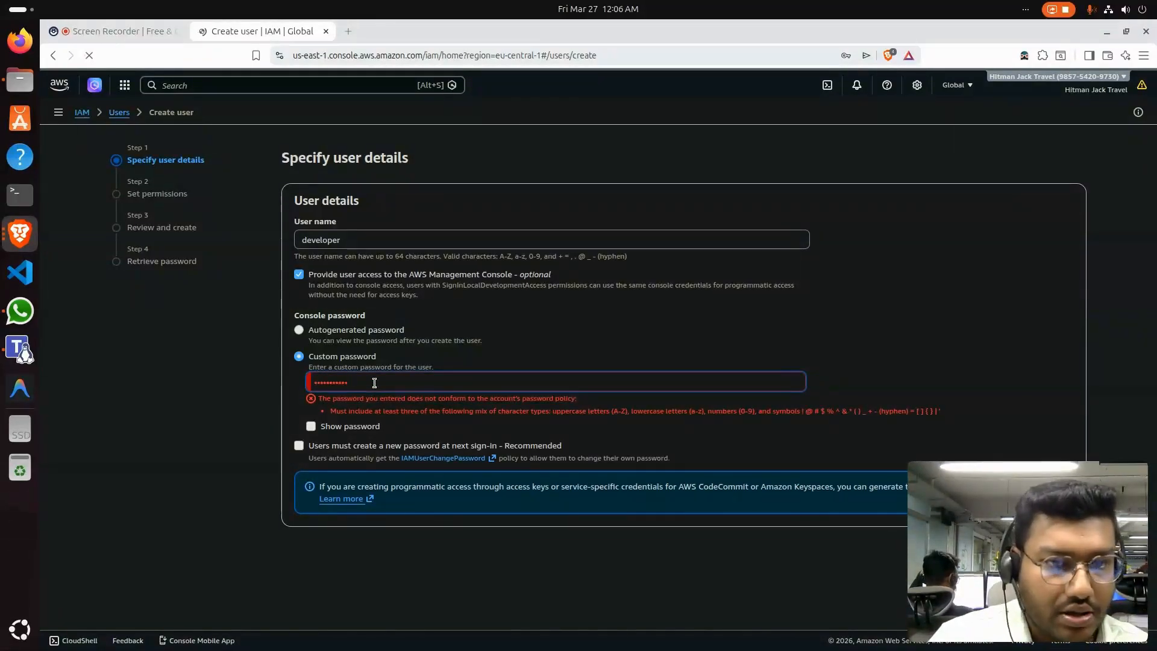
pyautogui.hotkey('ctrl', 'a')
pyautogui.press('BackSpace')
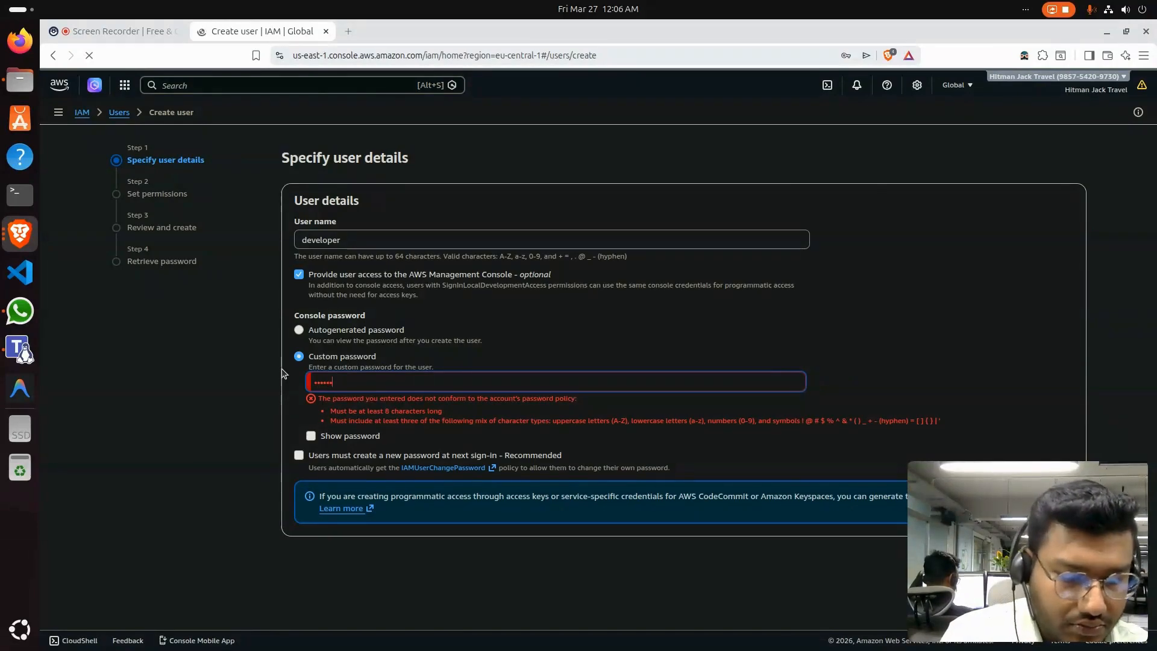
pyautogui.write('••')
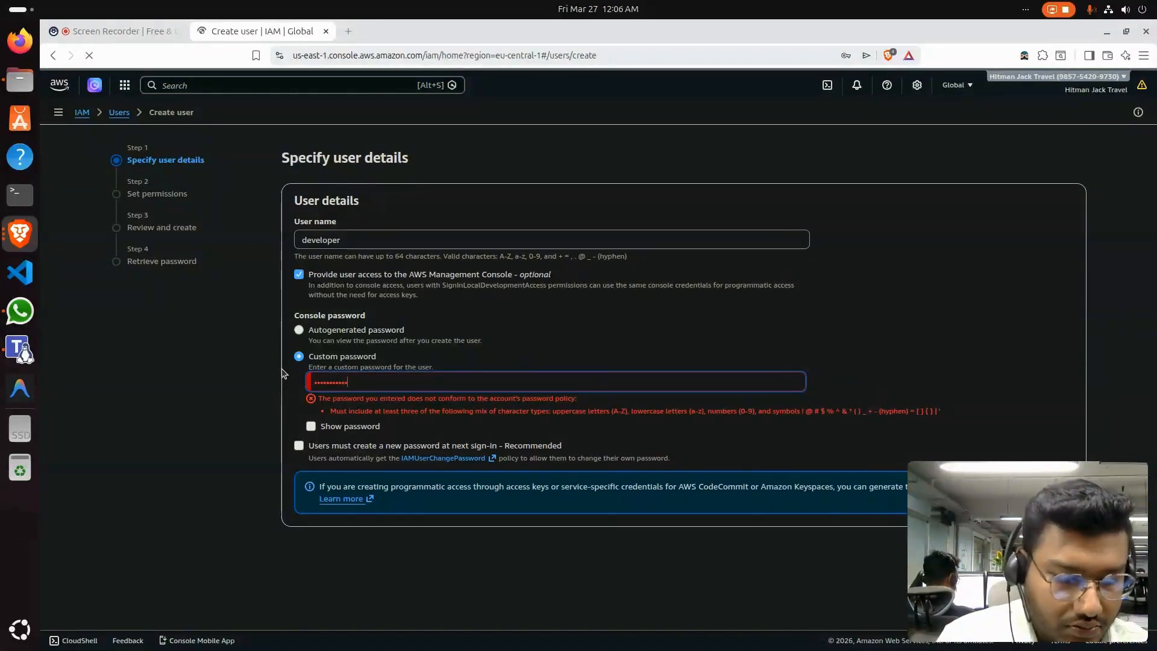
pyautogui.write('•••••••')
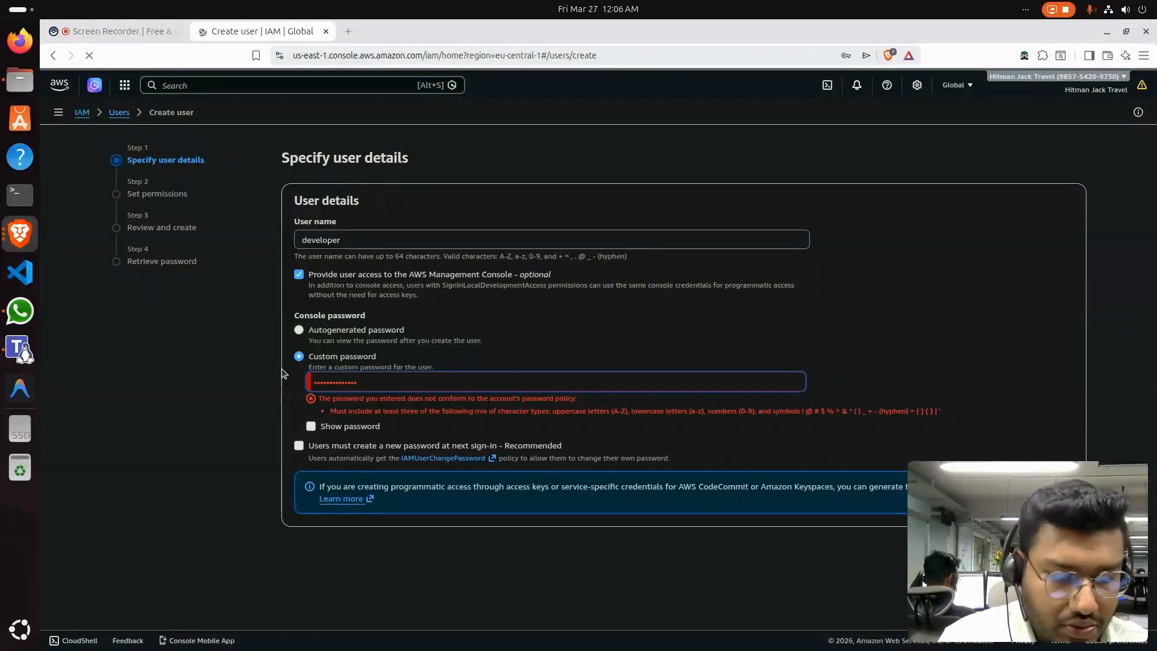
pyautogui.write('•')
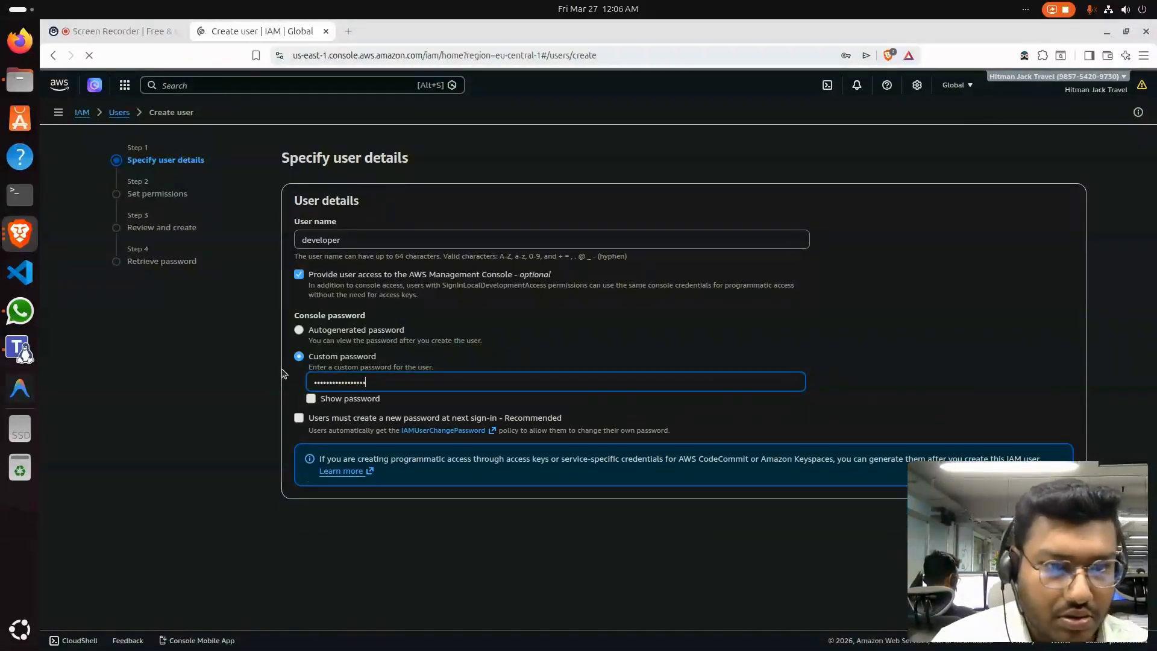
# Step: Reveal the custom console password to check it, and continue to setting permissions
pyautogui.click(311, 399)
pyautogui.click(409, 382)
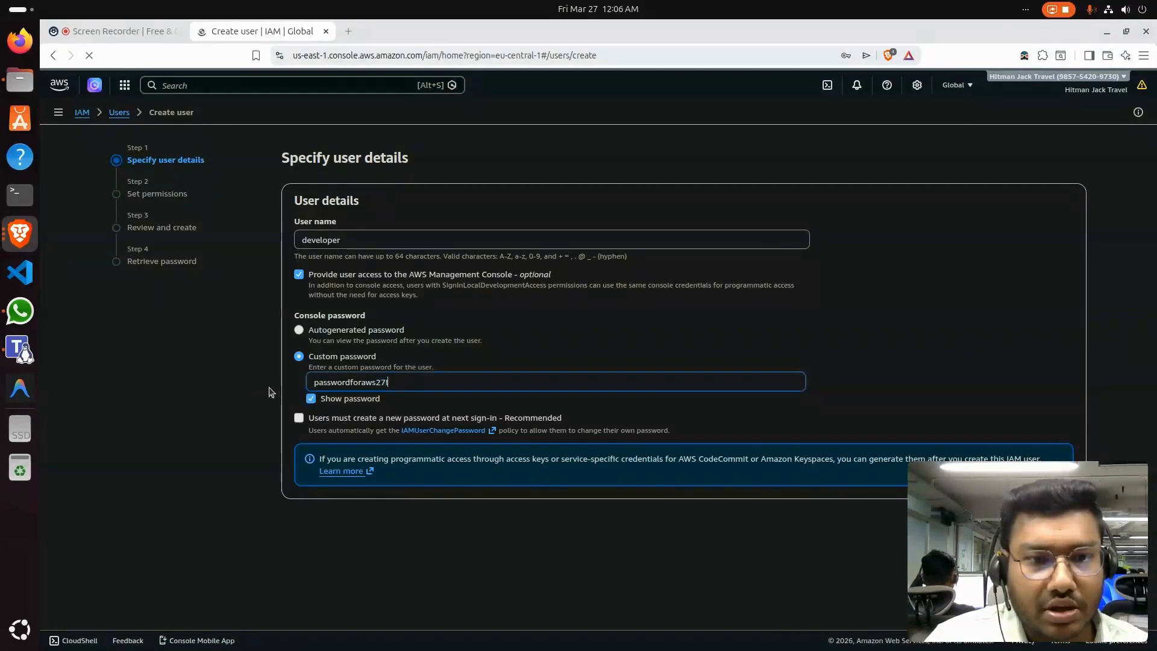
pyautogui.hotkey('ctrl', 'a')
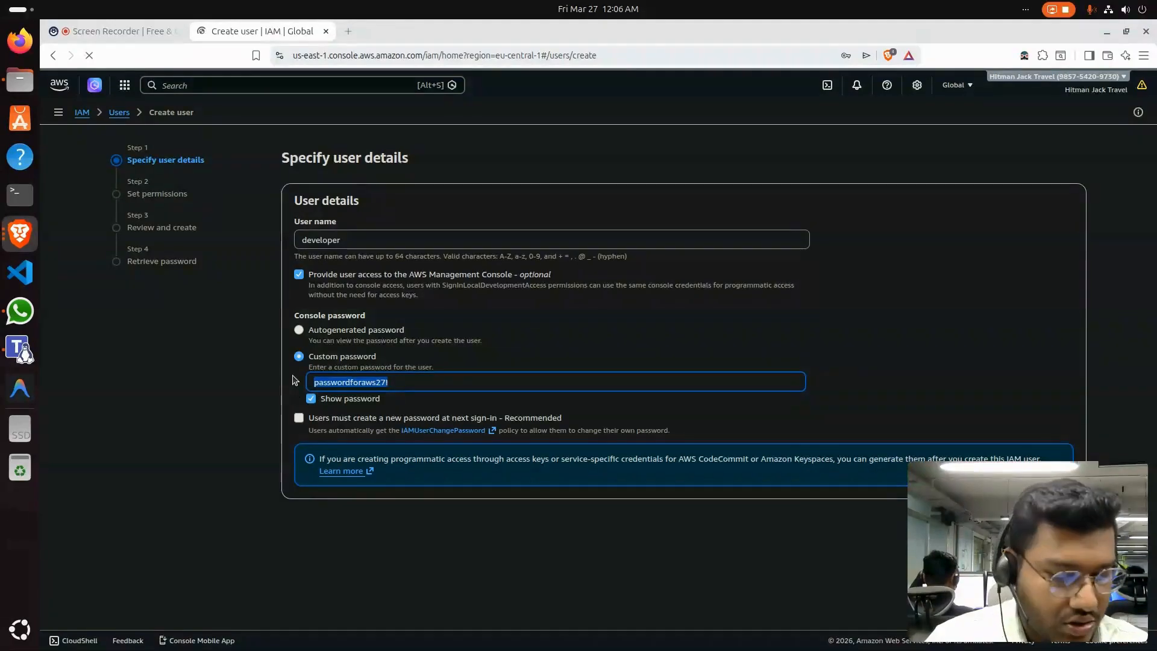
pyautogui.click(248, 400)
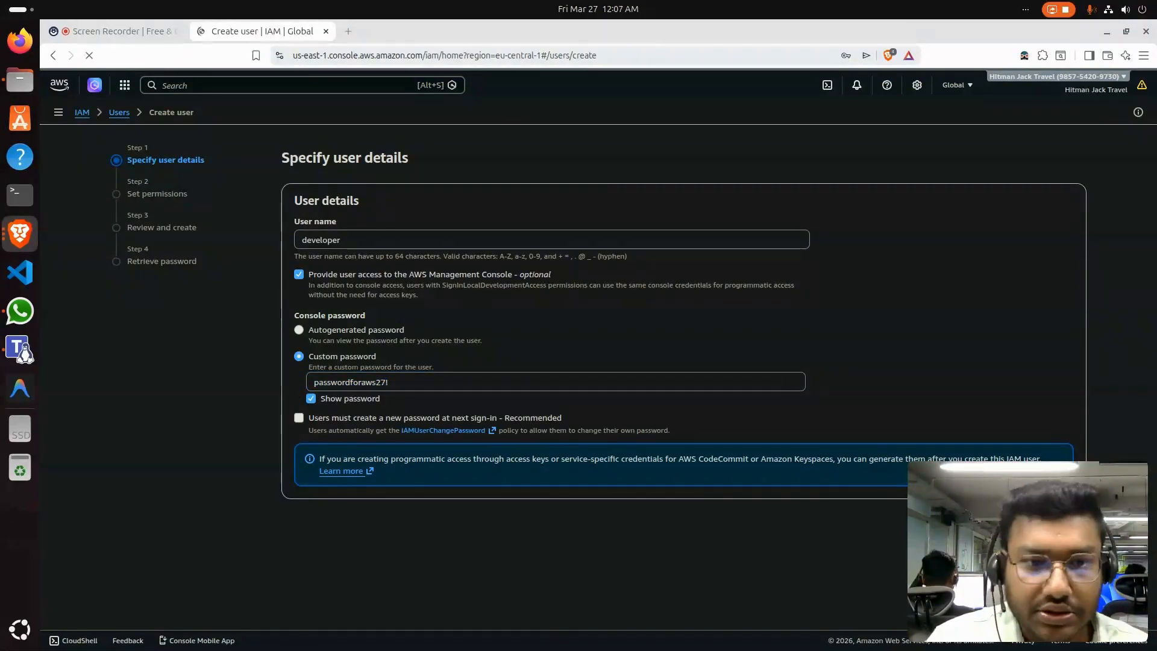
pyautogui.click(1064, 521)
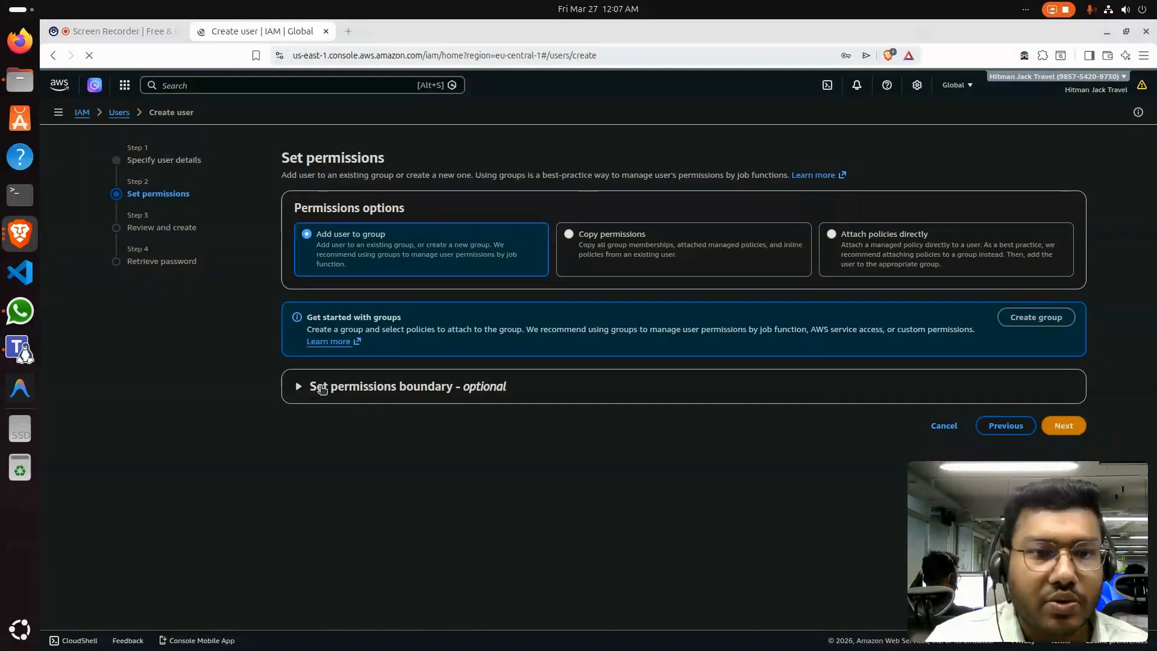
# Step: Attach the AdministratorAccess policy directly to the user, filtering the policies by admin, and continue to the review
pyautogui.click(297, 389)
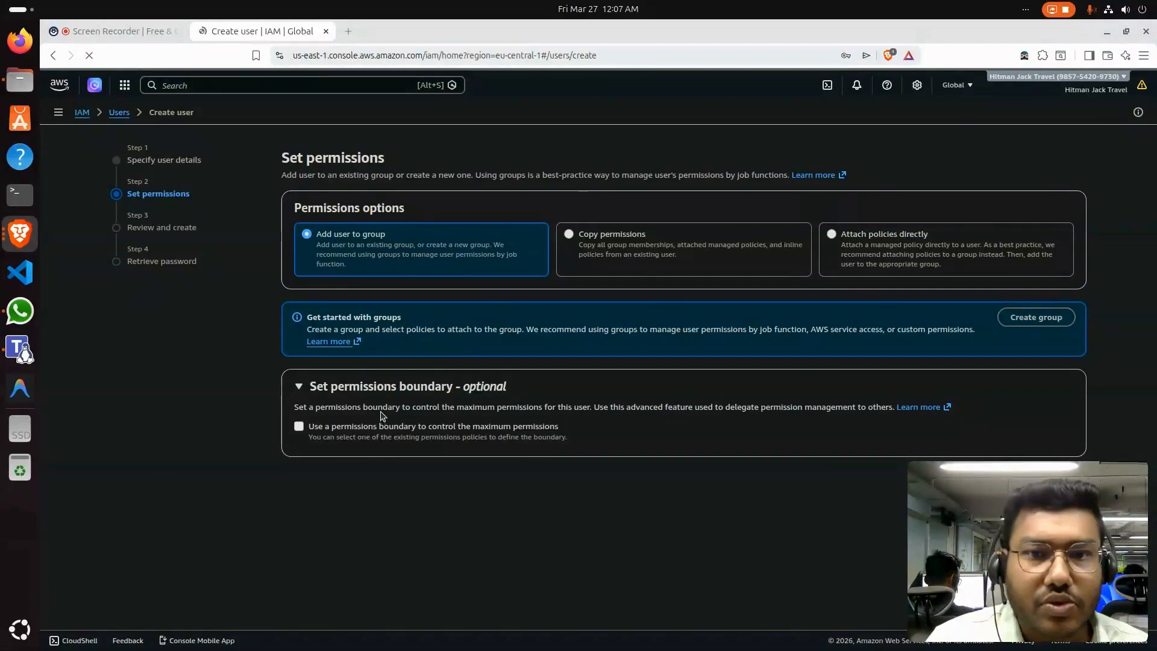
pyautogui.click(832, 234)
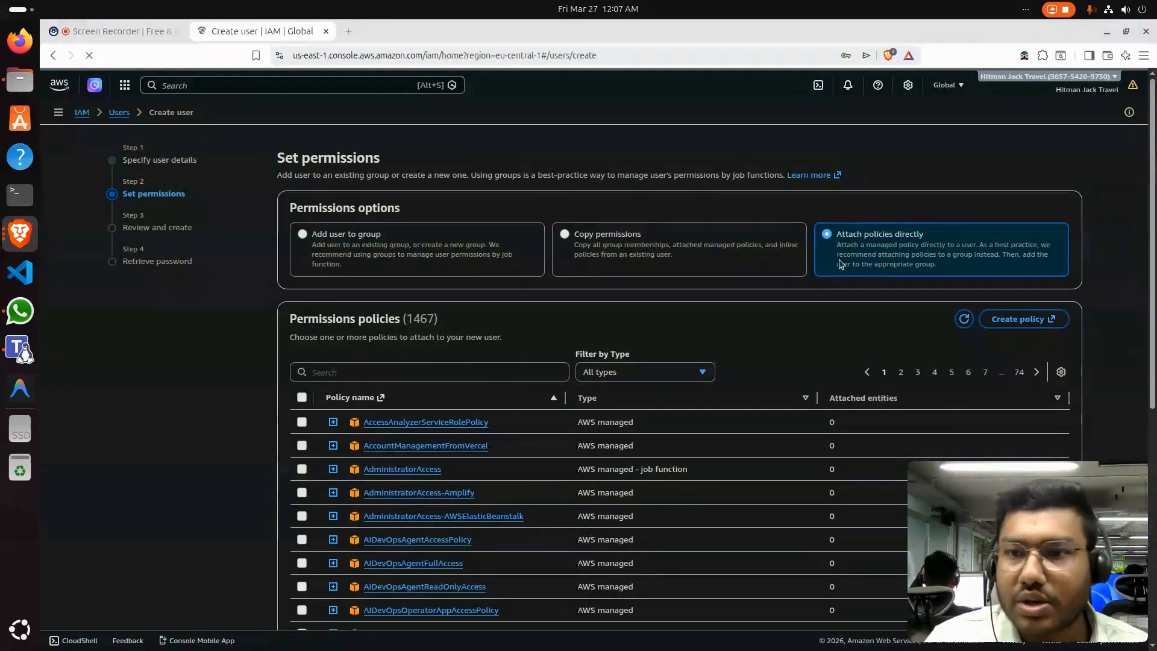
pyautogui.scroll(-3, 445, 302)
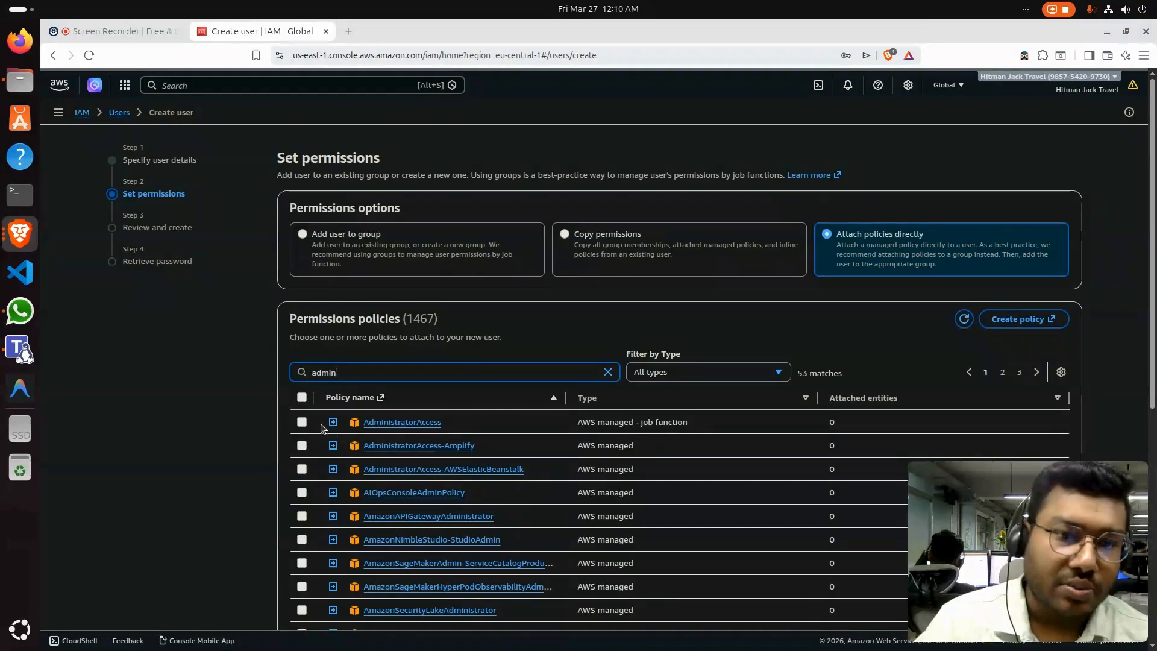
pyautogui.click(302, 422)
pyautogui.scroll(-2, 496, 361)
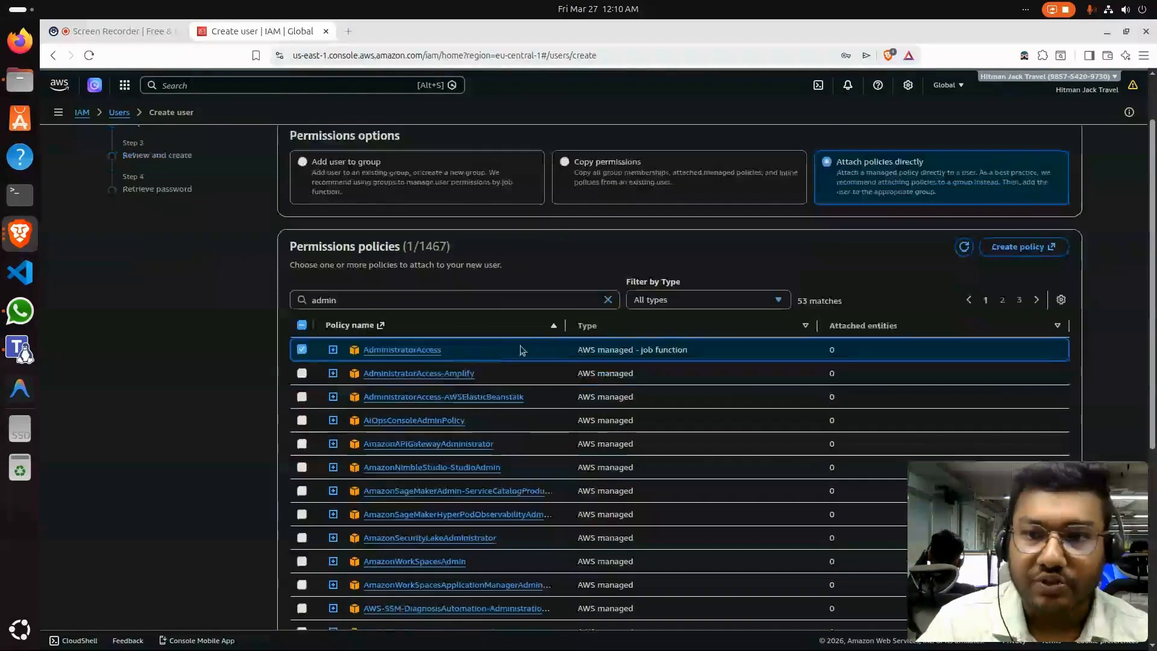
pyautogui.scroll(-5, 614, 297)
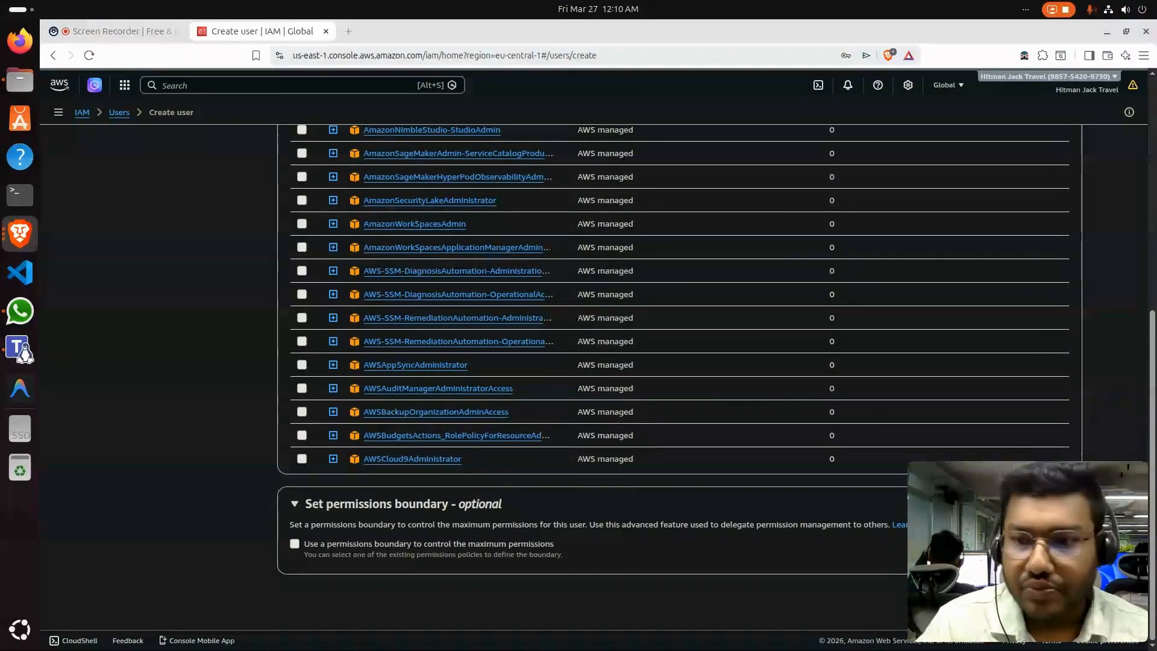
pyautogui.click(1062, 596)
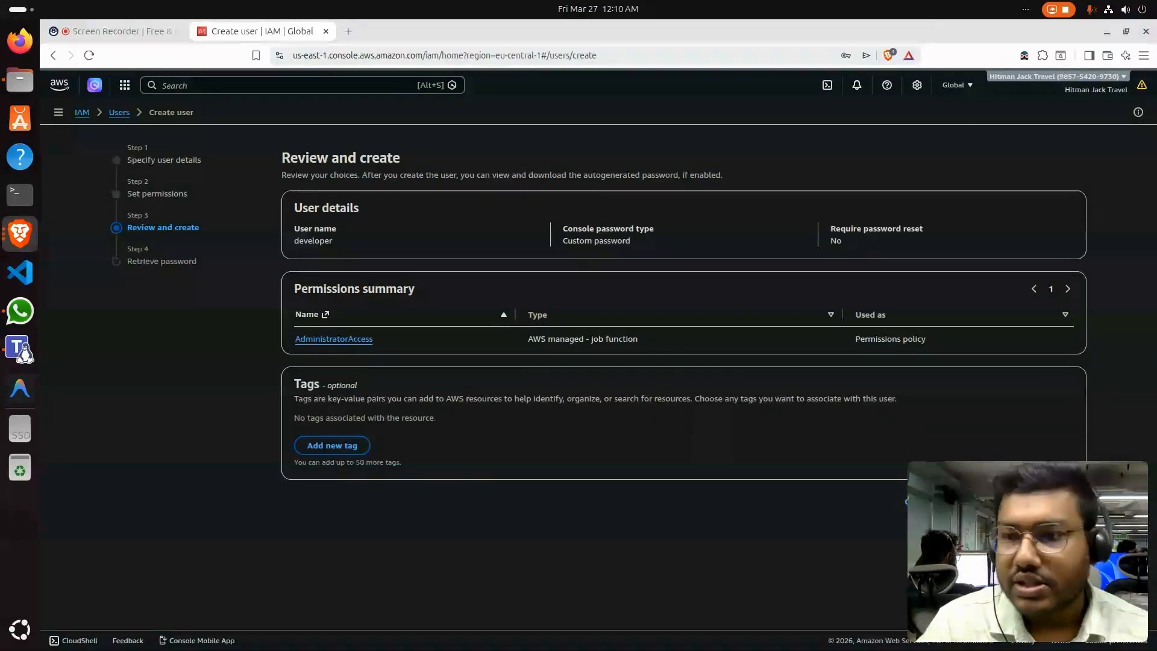
# Step: Create the user and save the sign-in details to Downloads as developer_credentials.csv
pyautogui.click(1050, 502)
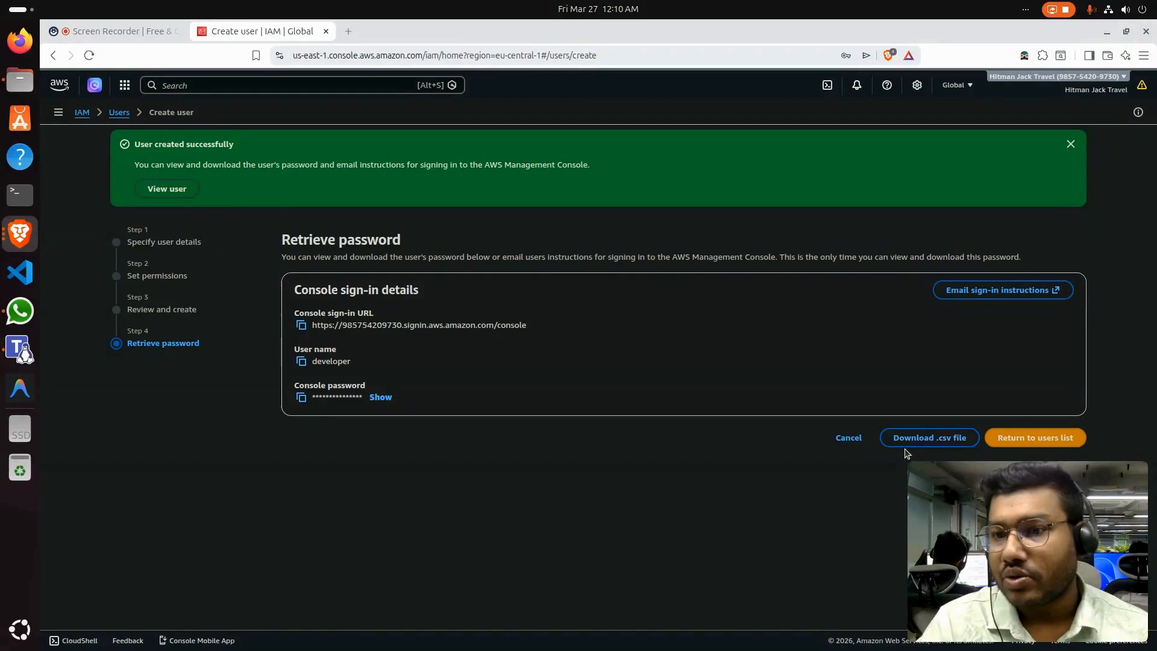
pyautogui.click(944, 444)
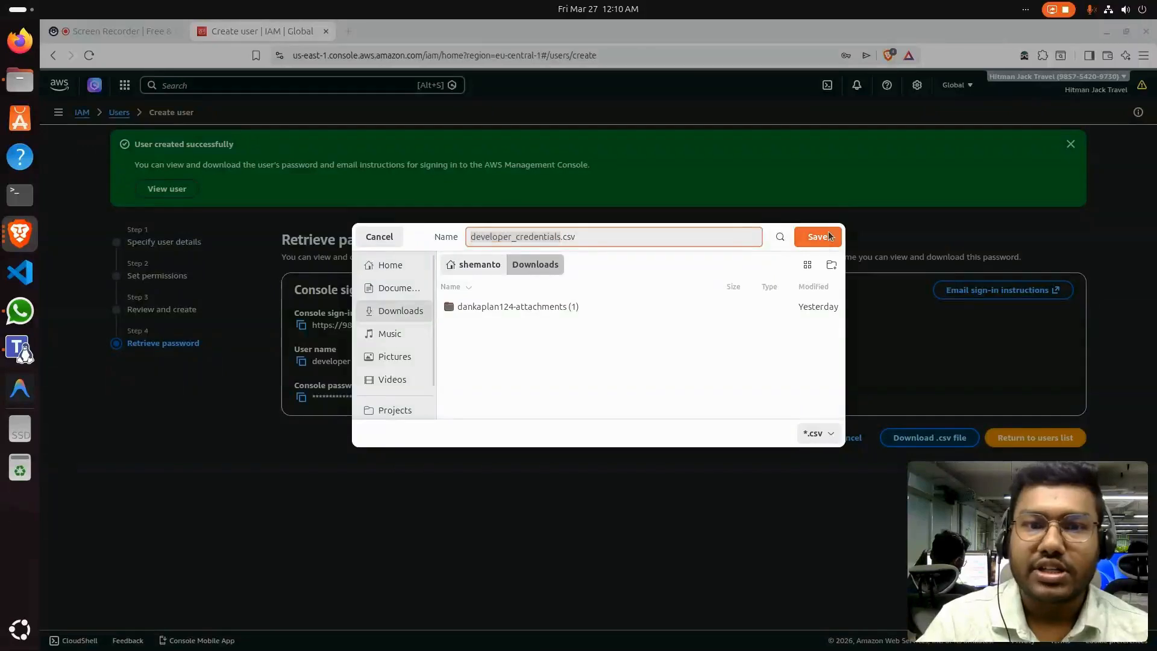
pyautogui.click(830, 236)
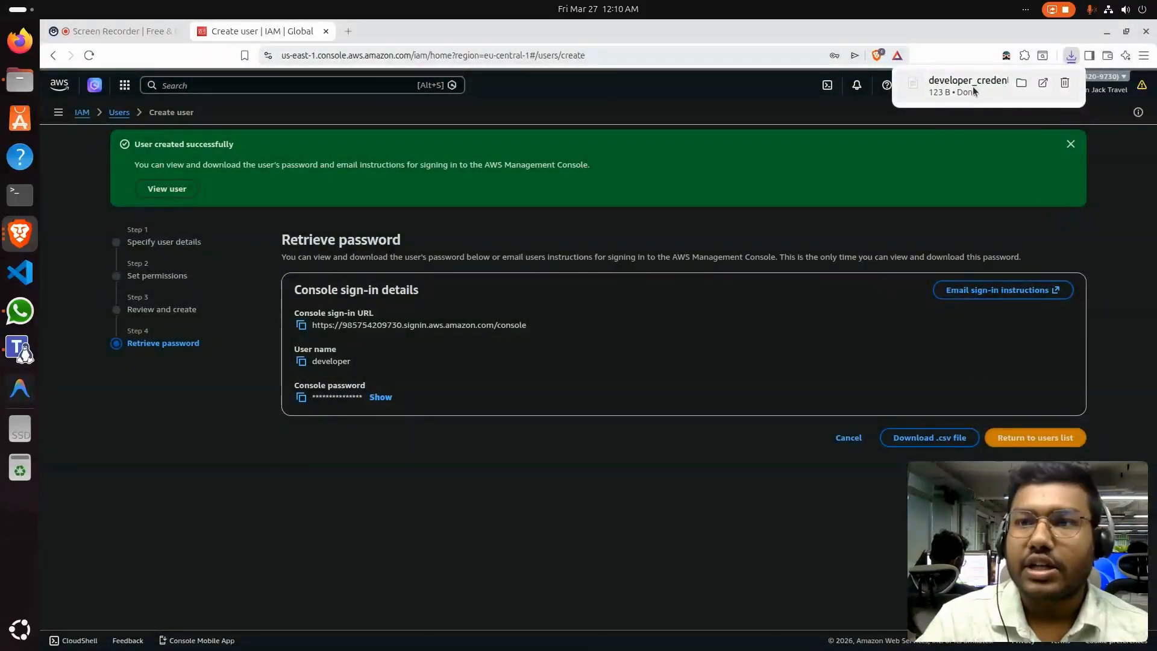
# Step: Open the downloaded developer_credentials.csv, examine the user name, password and console sign-in URL, and put the file's window away
pyautogui.click(970, 87)
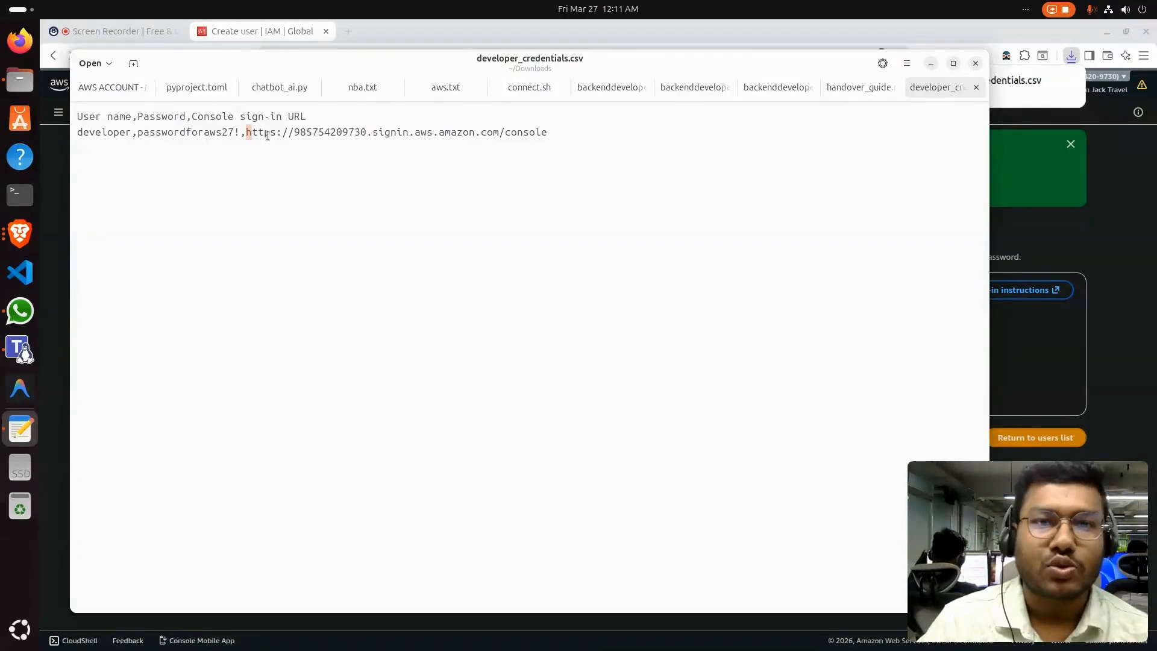
pyautogui.moveTo(268, 135); pyautogui.dragTo(77, 109)
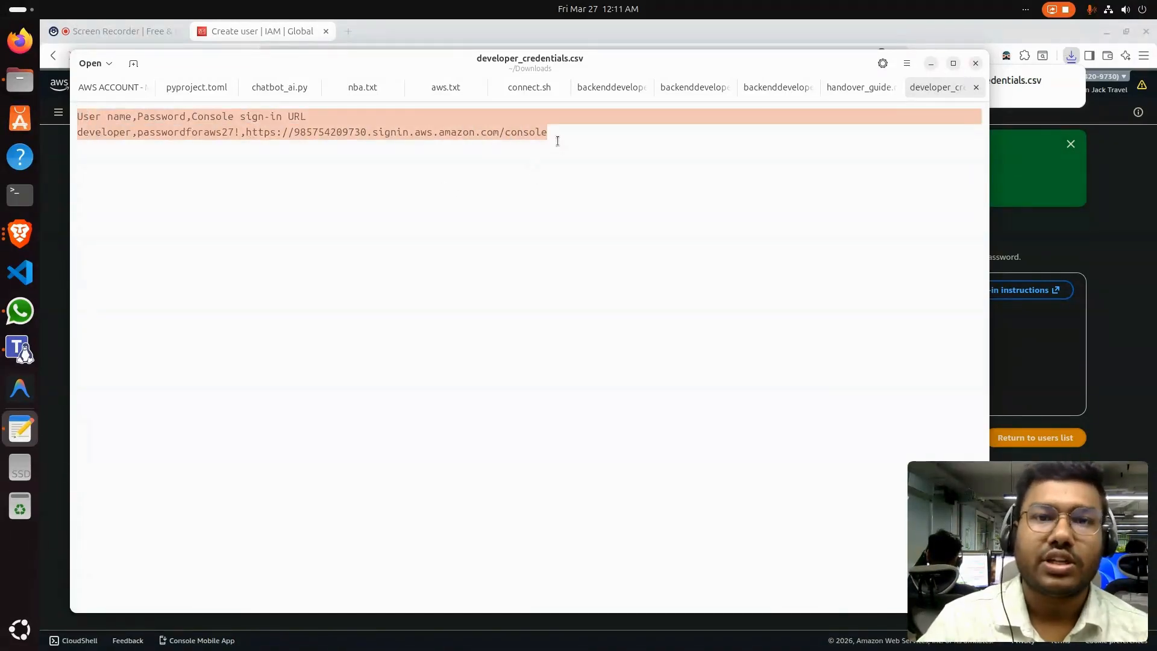
pyautogui.click(558, 141)
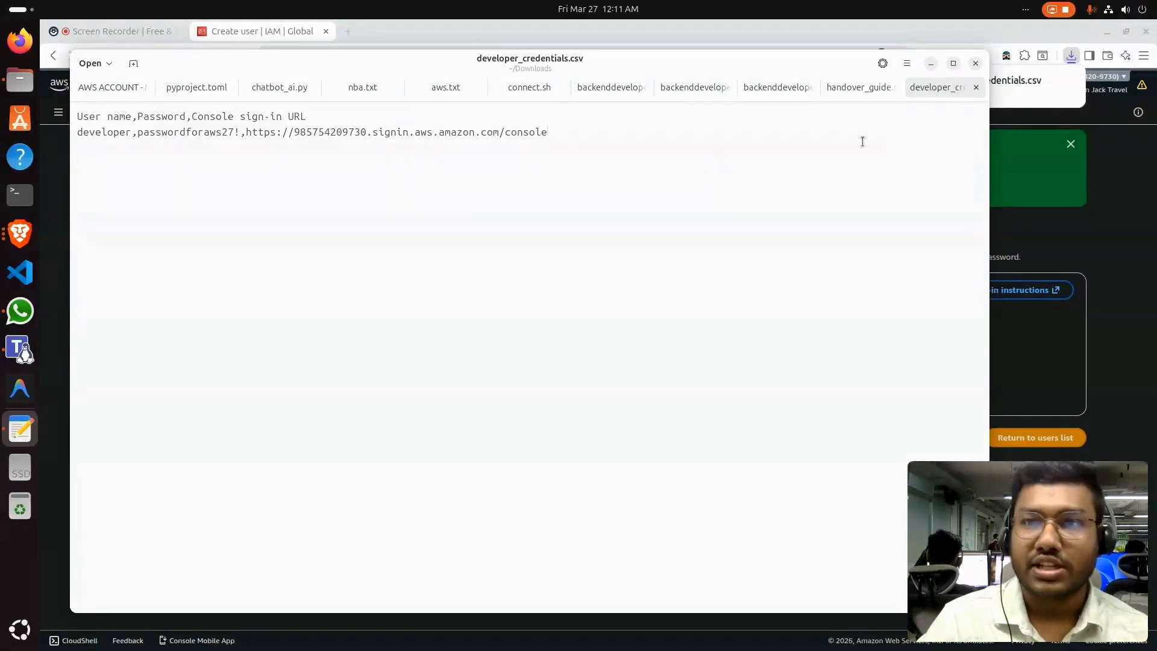
pyautogui.click(930, 64)
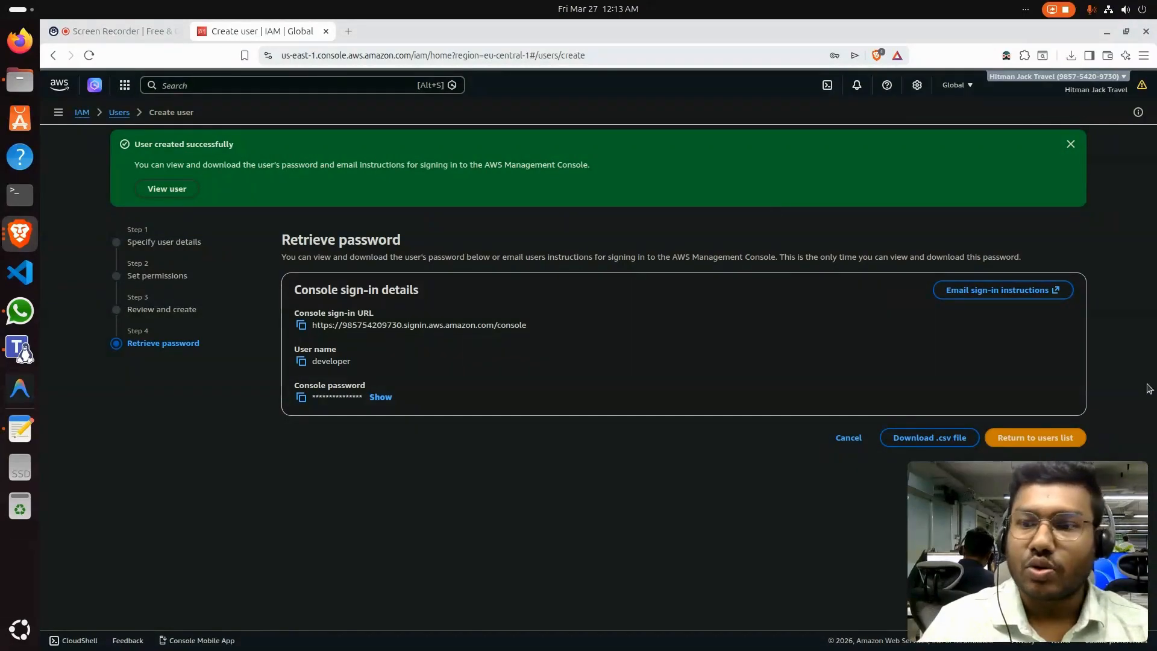
# Step: Return to the users list and open the developer user's security credentials at the access keys section
pyautogui.click(1050, 440)
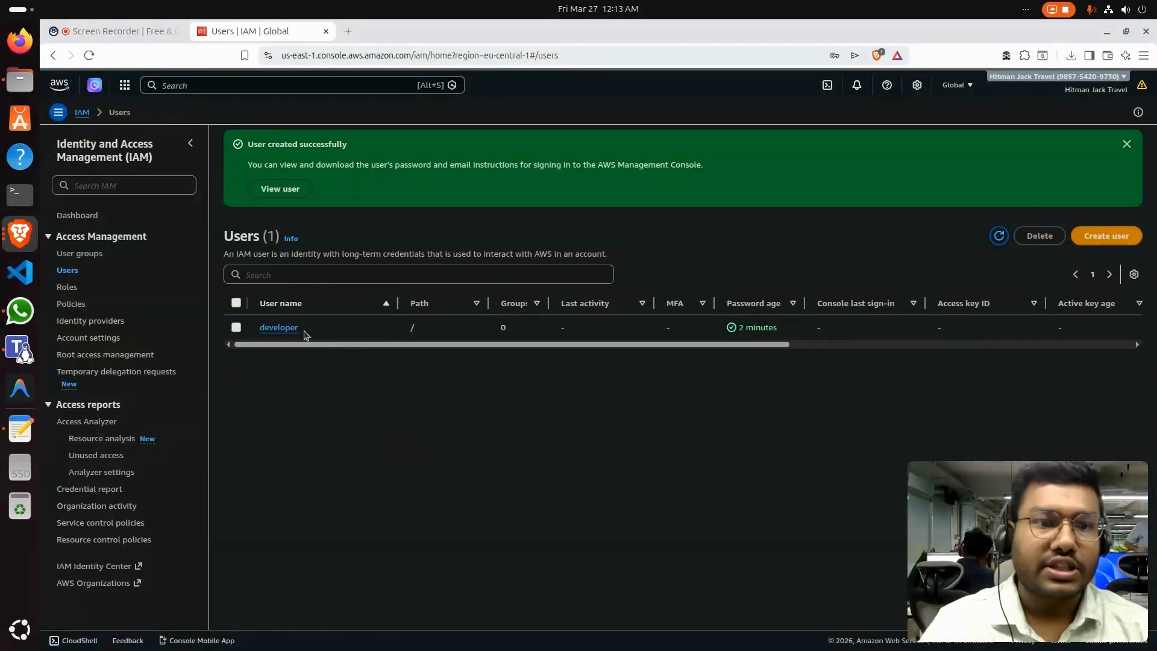
pyautogui.click(279, 327)
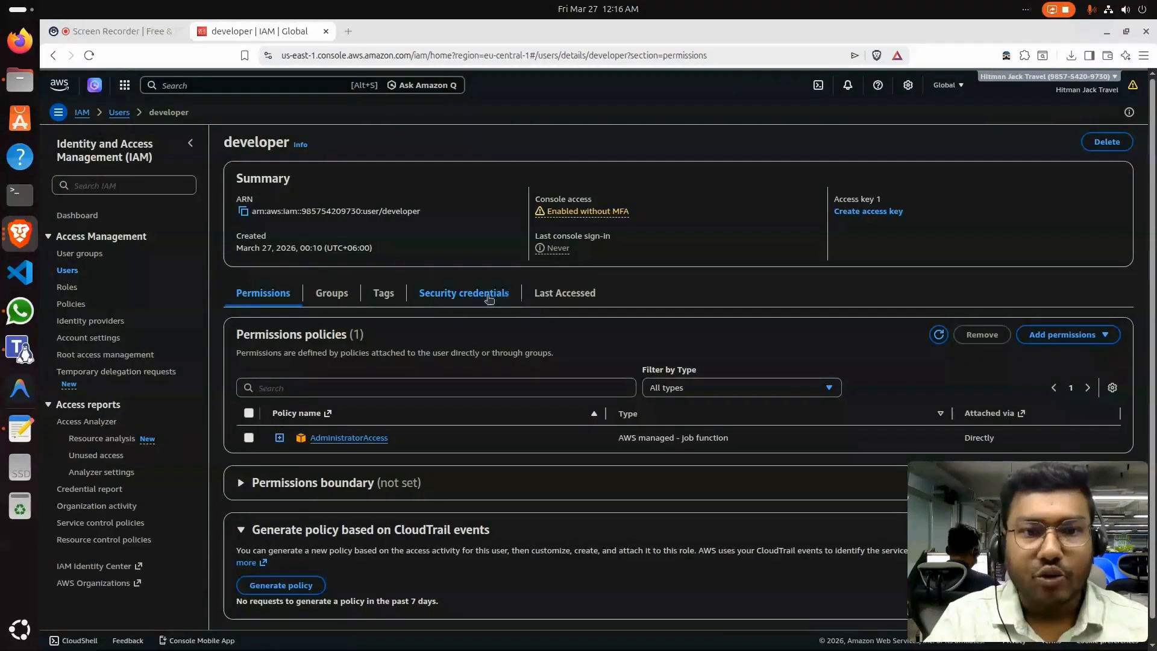
pyautogui.click(458, 298)
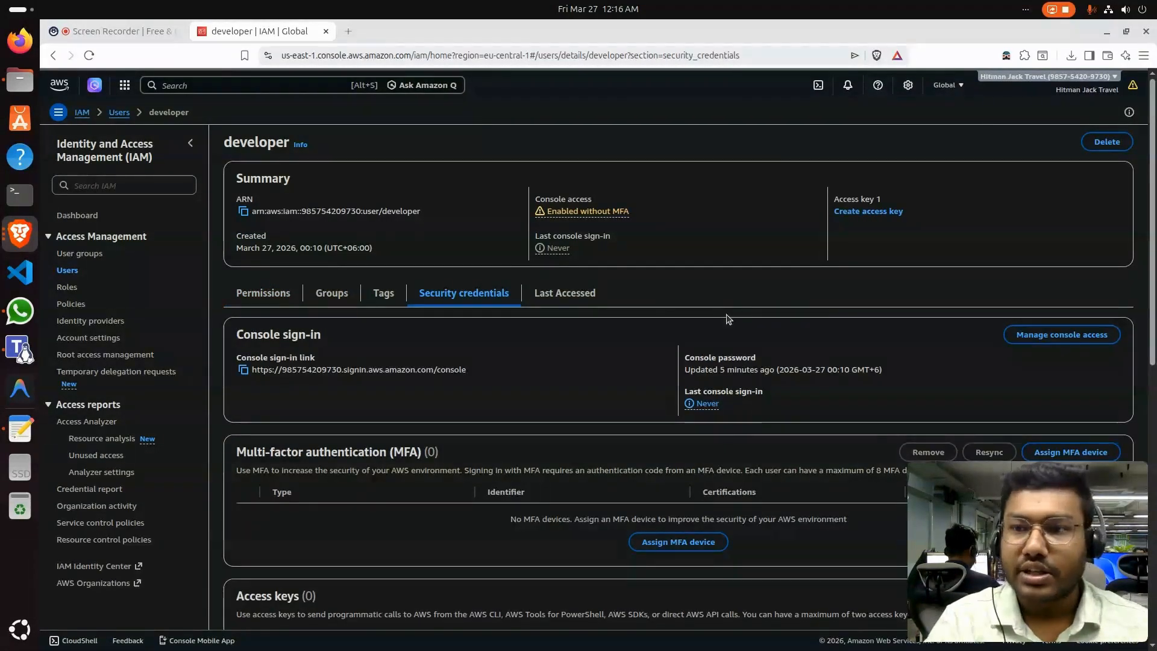
pyautogui.scroll(-2, 730, 281)
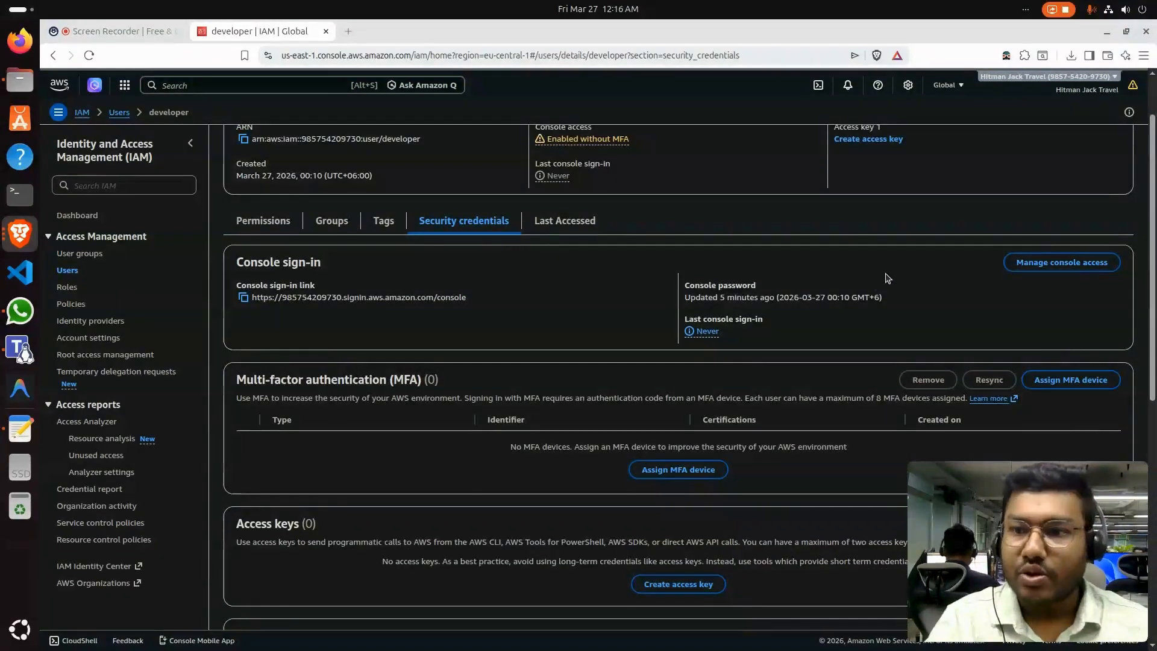
pyautogui.scroll(-2, 890, 281)
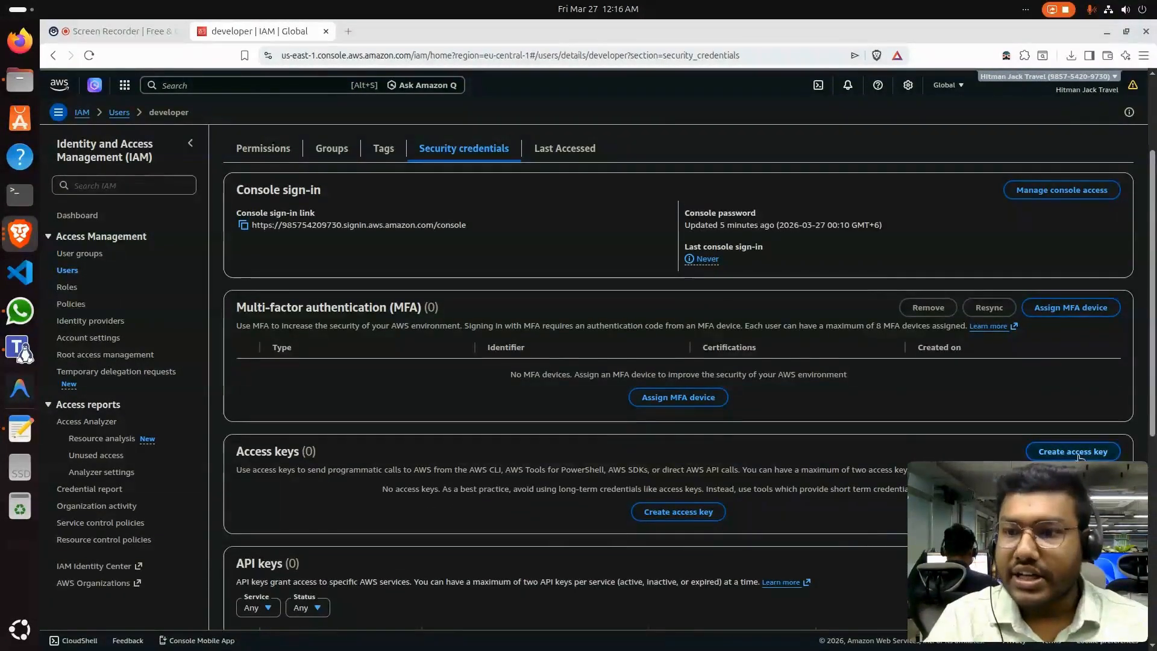
pyautogui.scroll(-4, 633, 380)
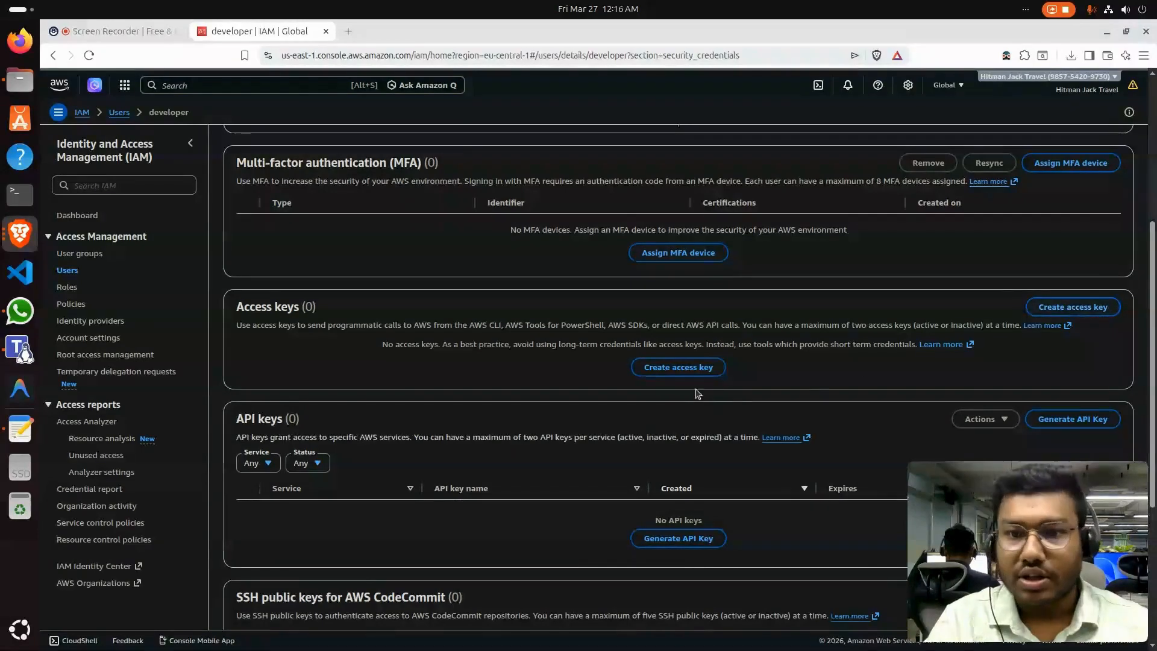
# Step: Create an access key for the Command Line Interface (CLI) use case, acknowledging the recommendation and leaving the description tag empty
pyautogui.click(678, 367)
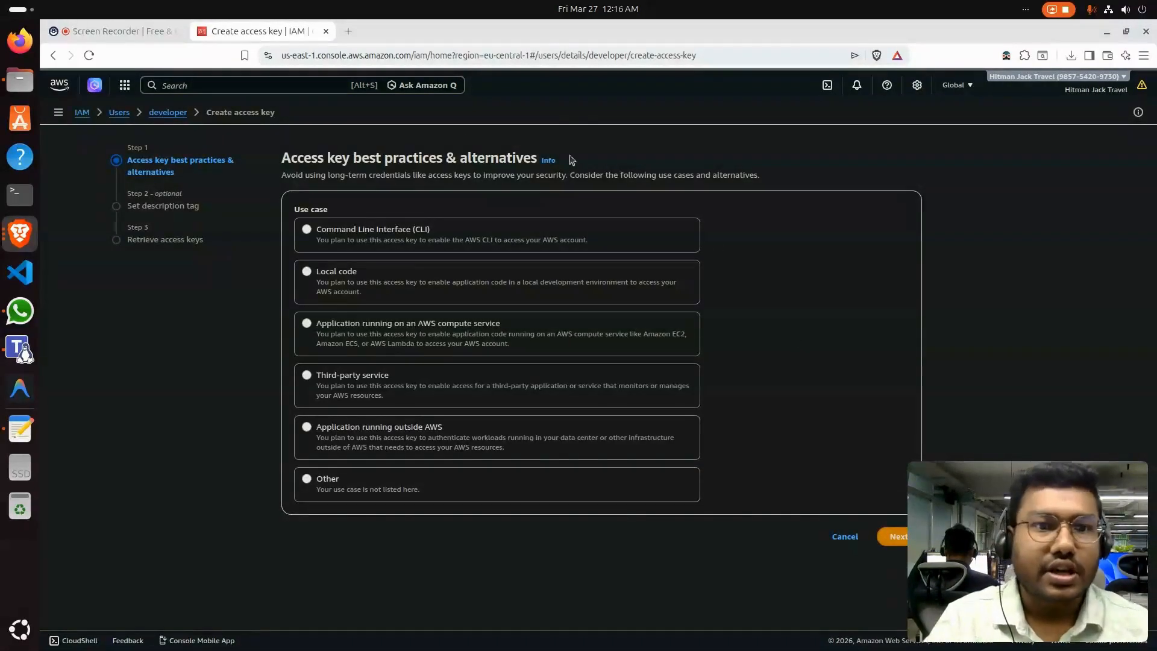
pyautogui.click(309, 234)
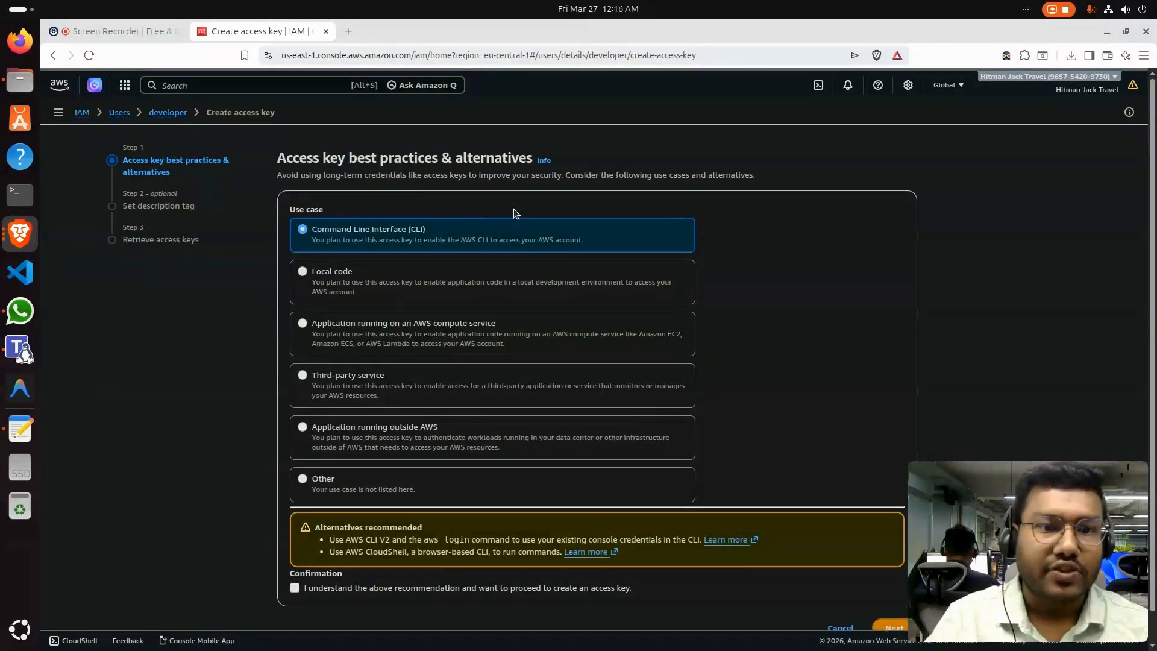
pyautogui.scroll(-1, 759, 248)
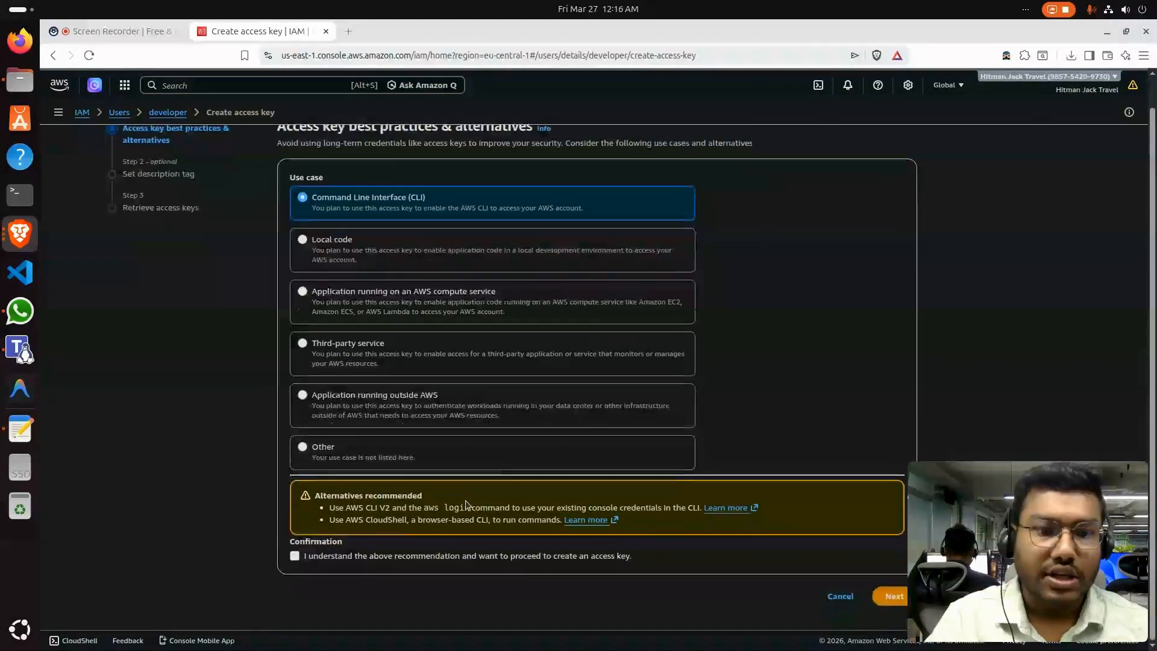
pyautogui.click(295, 556)
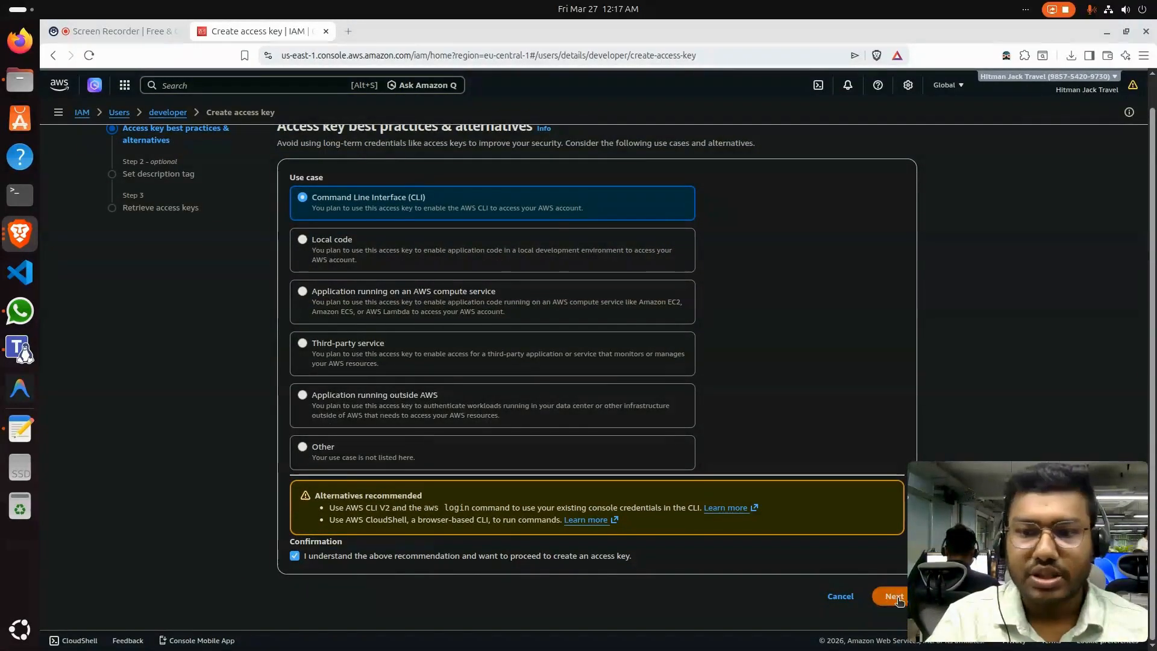
pyautogui.click(894, 597)
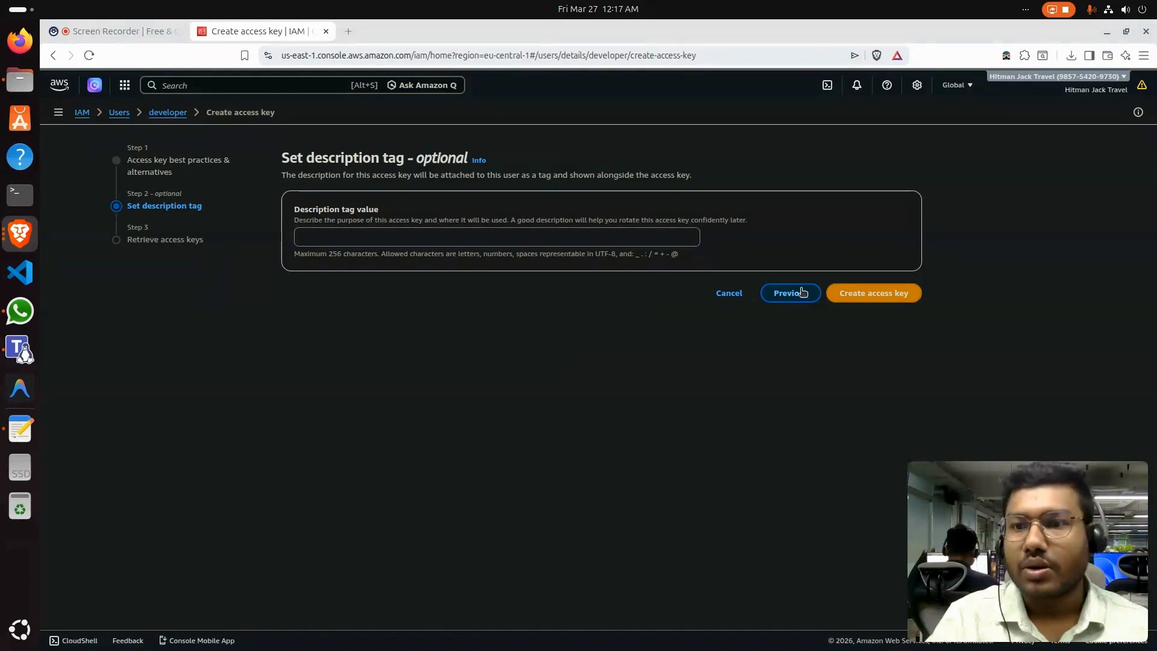
pyautogui.click(851, 297)
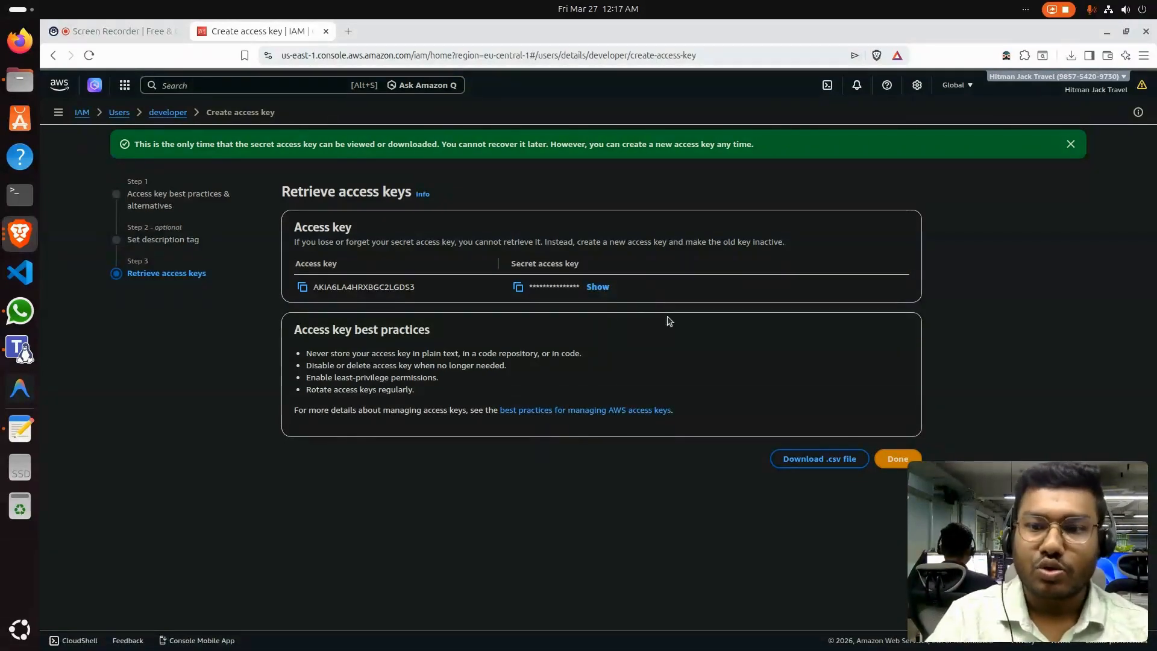
# Step: Download the access key to Downloads as developer_accessKeys.csv and examine the access key ID and secret access key in the file
pyautogui.click(811, 460)
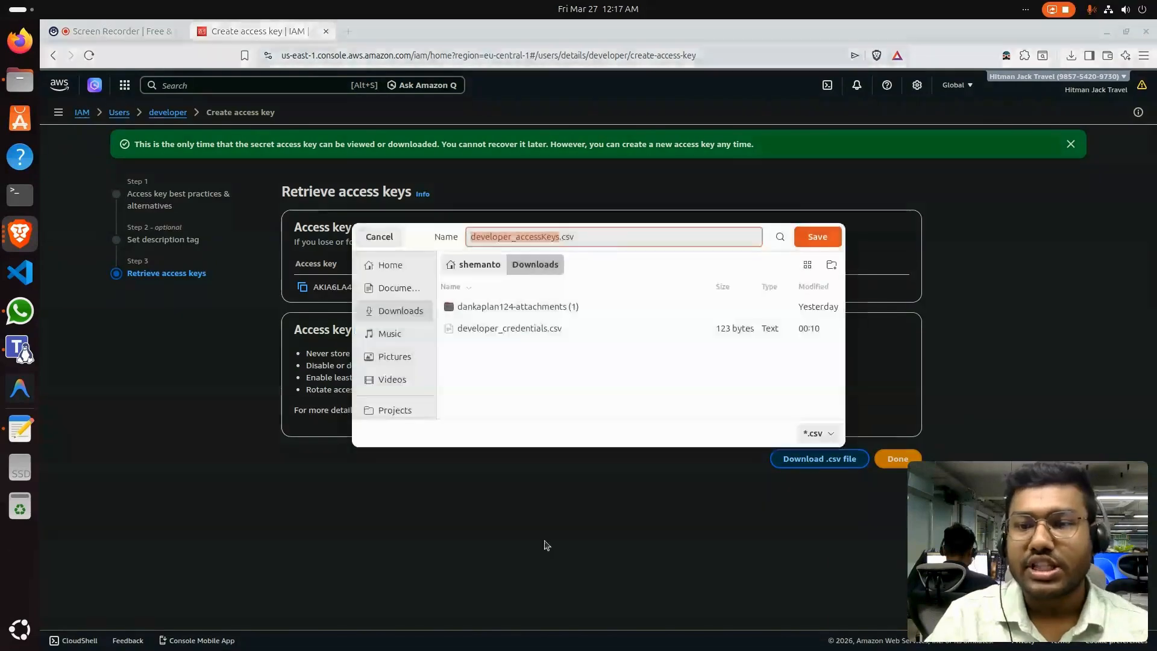
pyautogui.press('Return')
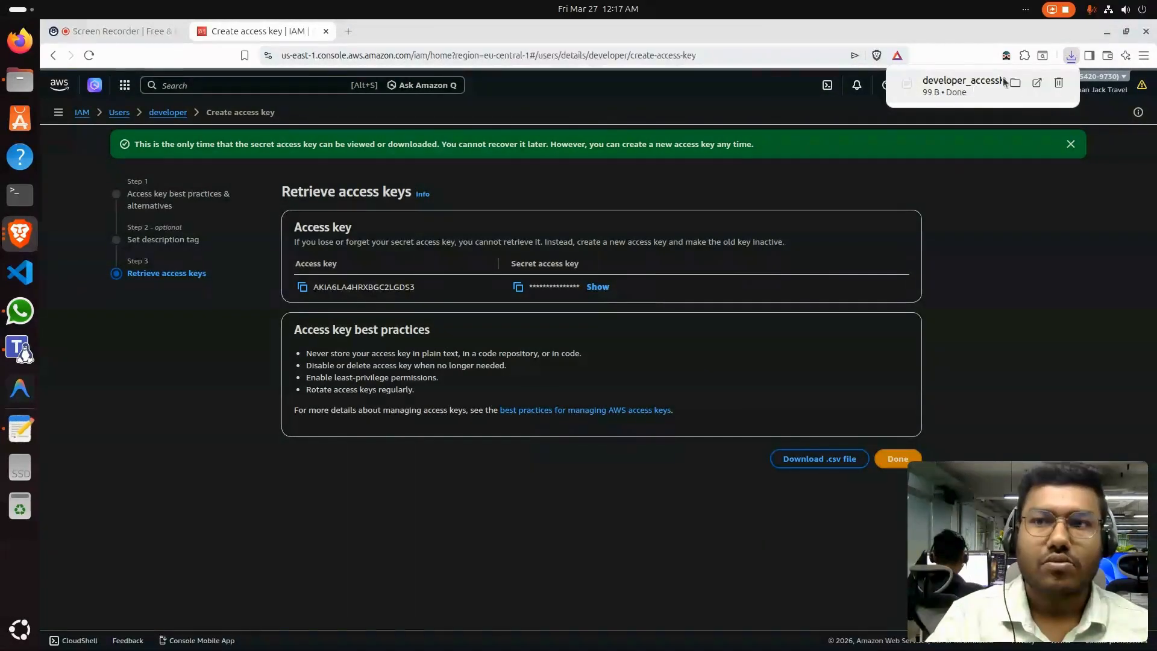
pyautogui.click(1037, 82)
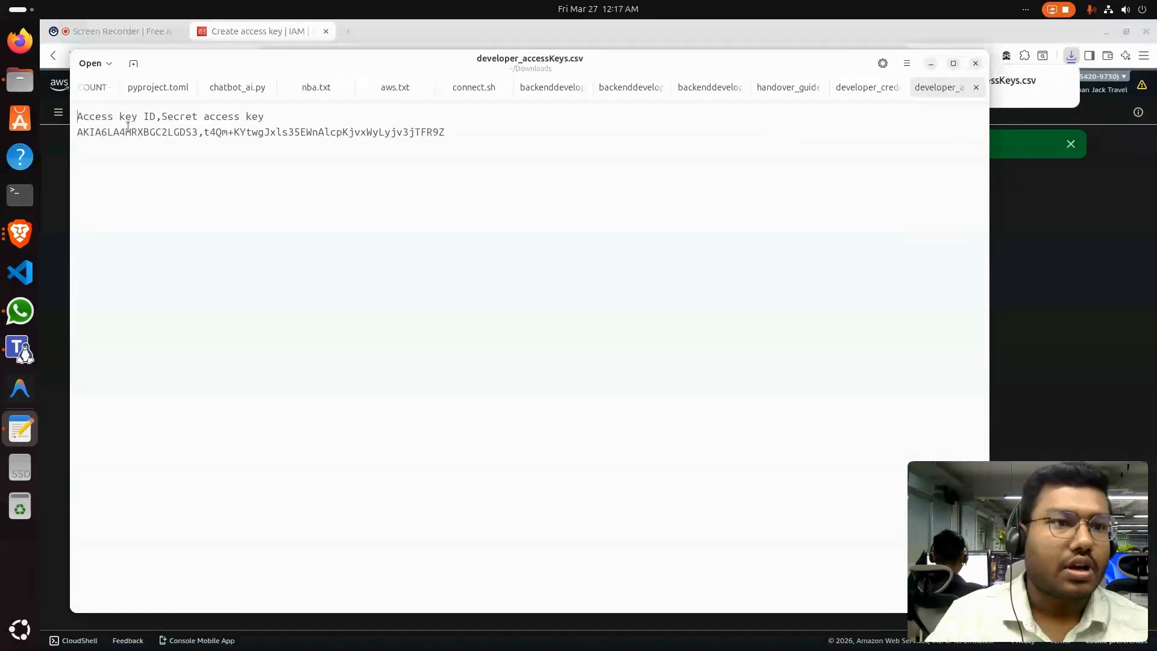
pyautogui.moveTo(77, 116); pyautogui.dragTo(392, 129)
pyautogui.click(468, 135)
pyautogui.click(975, 63)
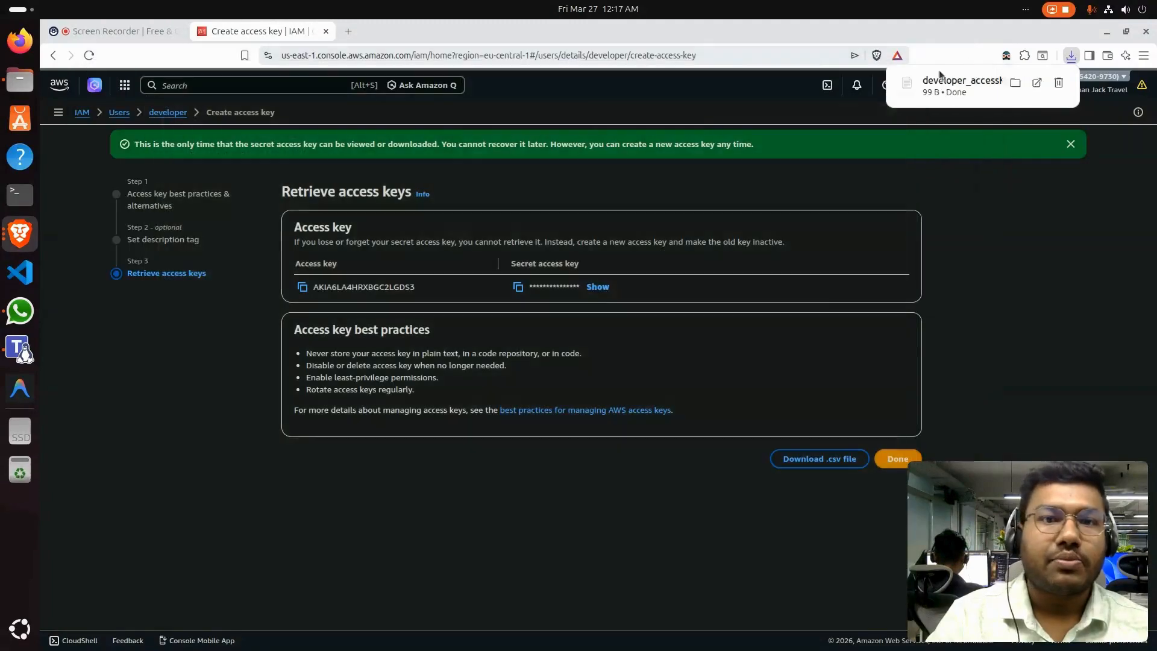
# Step: Switch to the Files app and locate developer_accessKeys.csv and developer_credentials.csv in the Downloads folder, leaving both files unselected
pyautogui.click(20, 80)
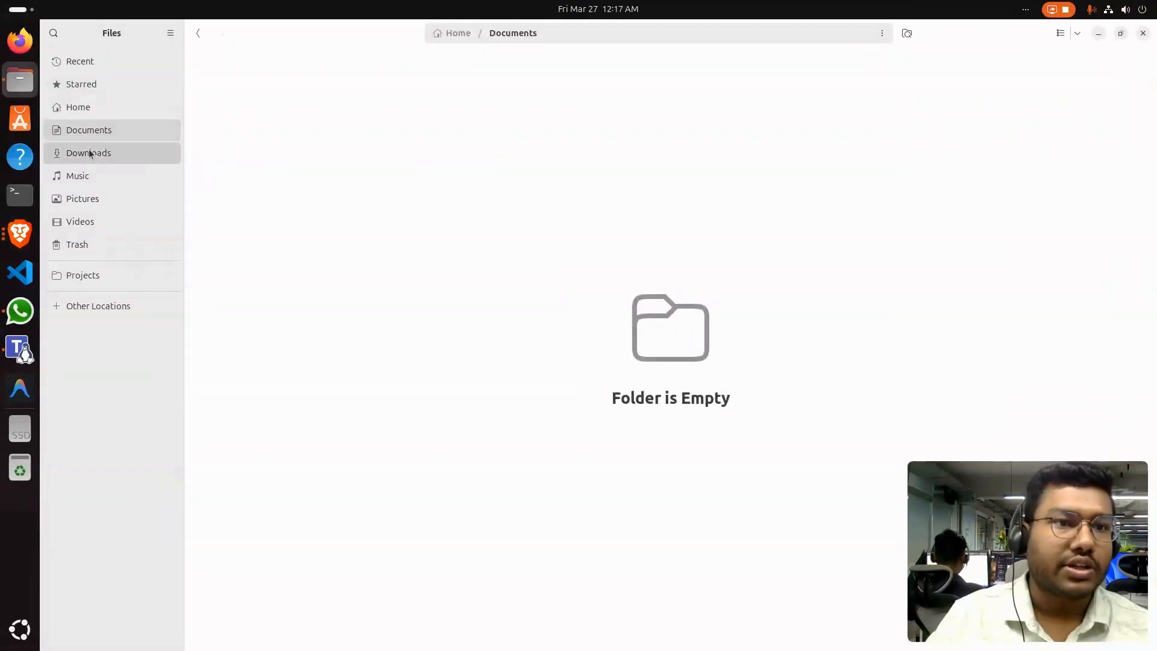
pyautogui.click(91, 154)
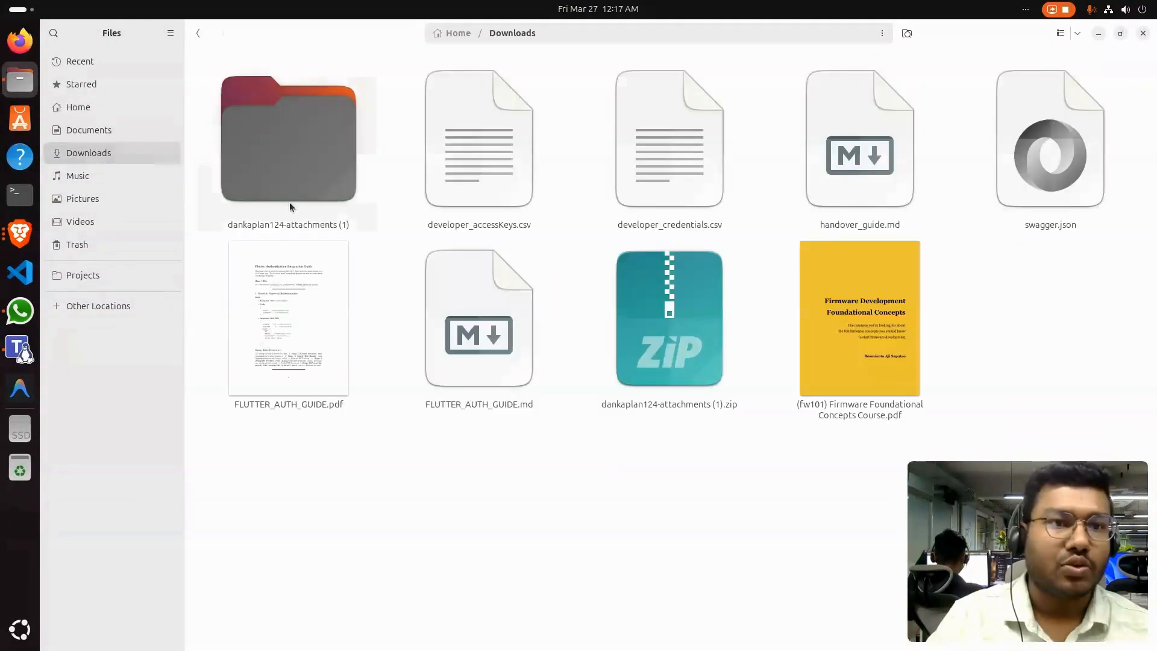
pyautogui.click(481, 169)
pyautogui.click(665, 171)
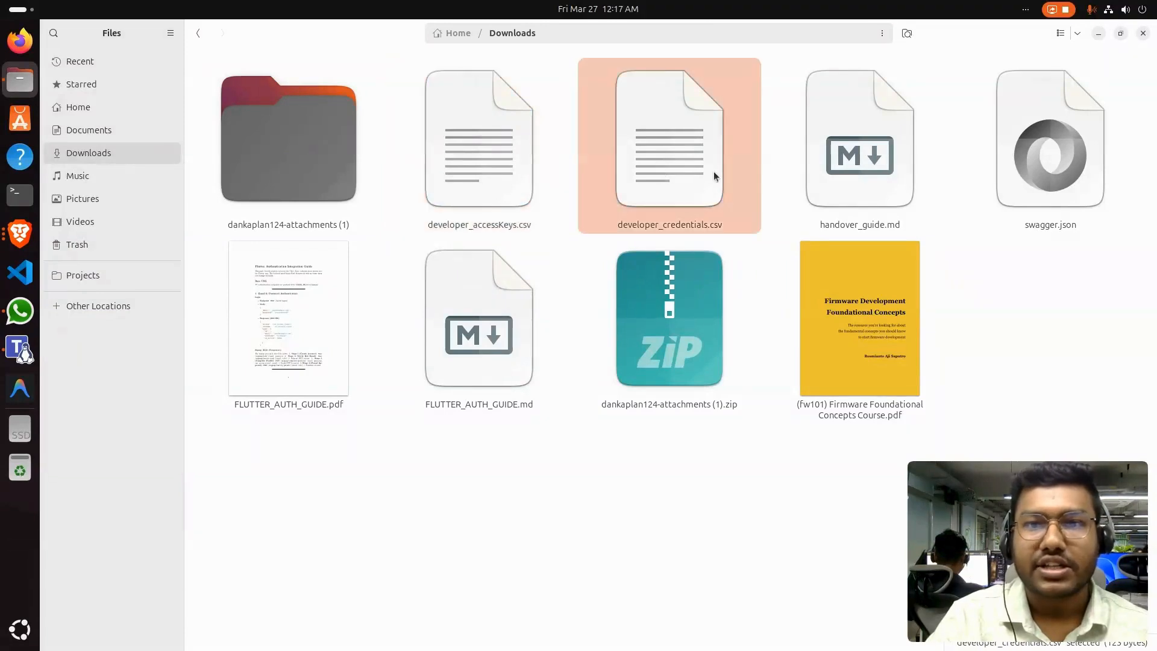
pyautogui.click(439, 173)
pyautogui.keyDown('ctrl'); pyautogui.click(706, 169); pyautogui.keyUp('ctrl')
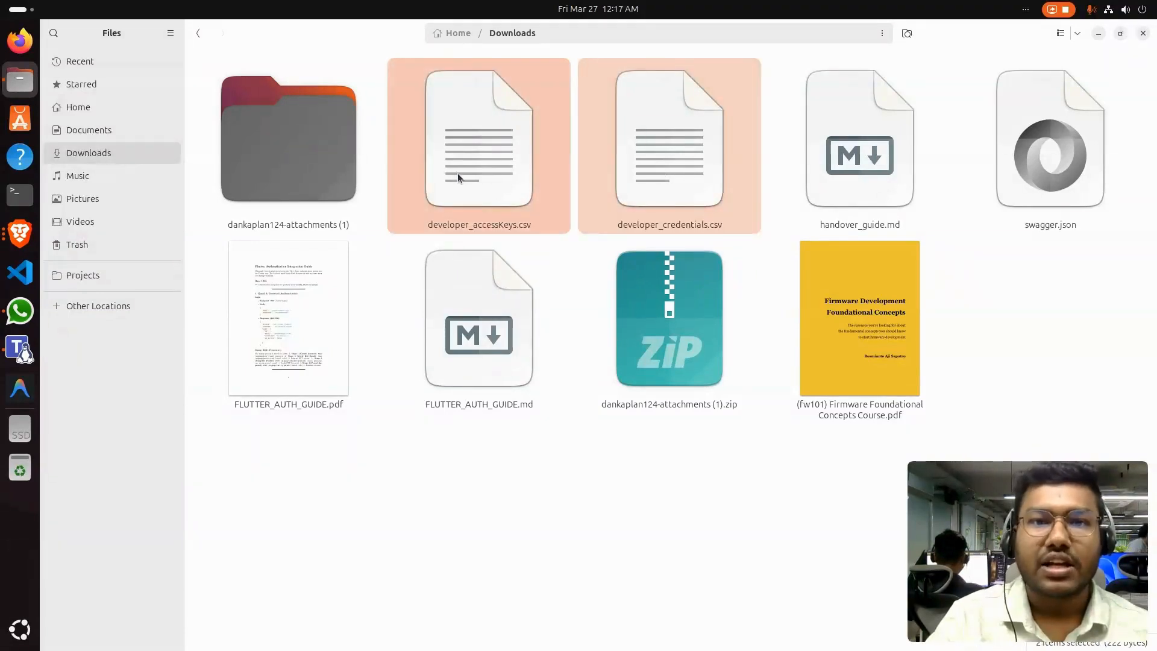
pyautogui.click(697, 160)
pyautogui.click(465, 175)
pyautogui.keyDown('ctrl'); pyautogui.click(691, 158); pyautogui.keyUp('ctrl')
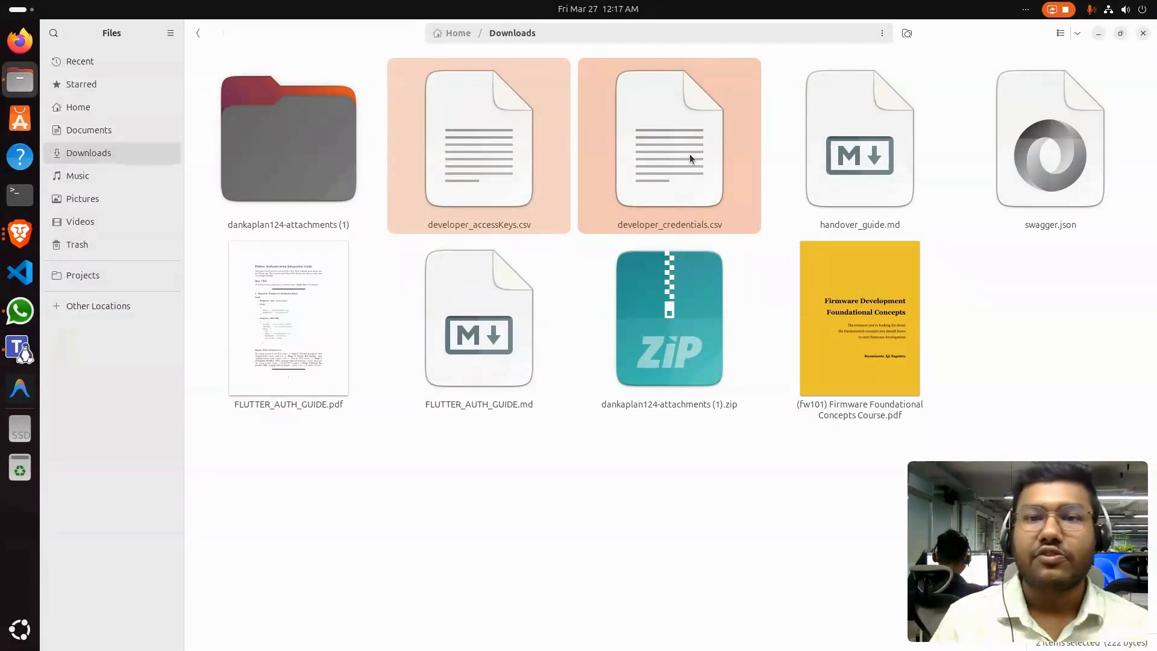
pyautogui.click(763, 140)
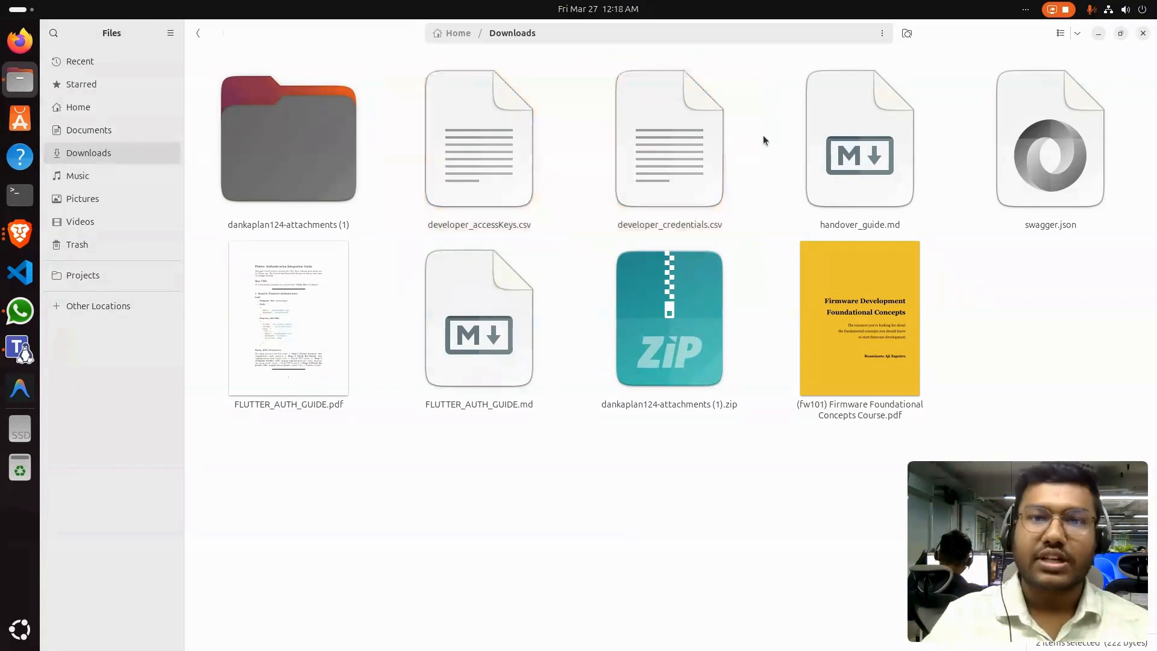